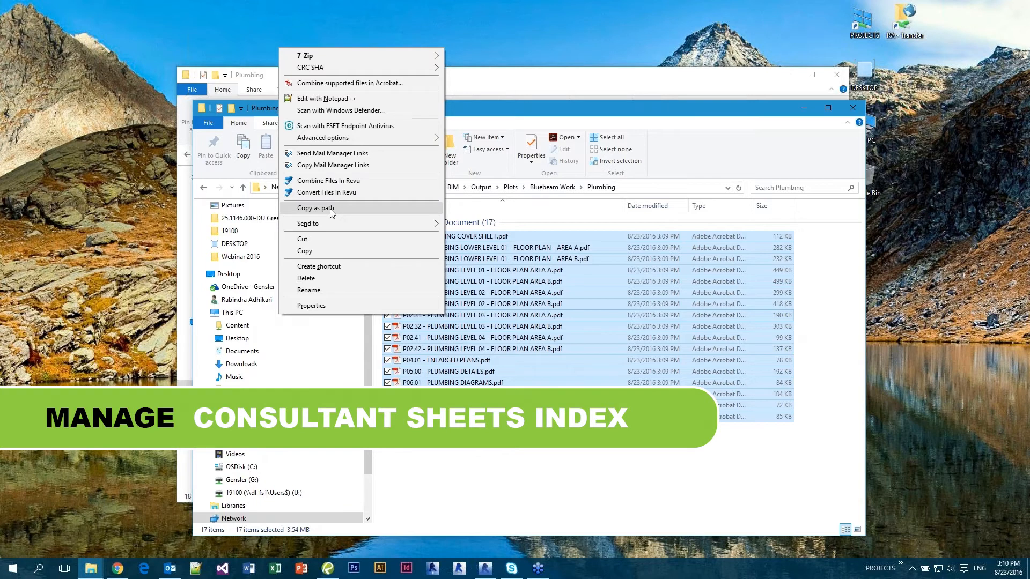
Step: Copy the file paths of the 17 selected plumbing PDFs and paste them into a blank Excel sheet starting at A1
{"action": "left_click", "coordinate": [331, 212]}
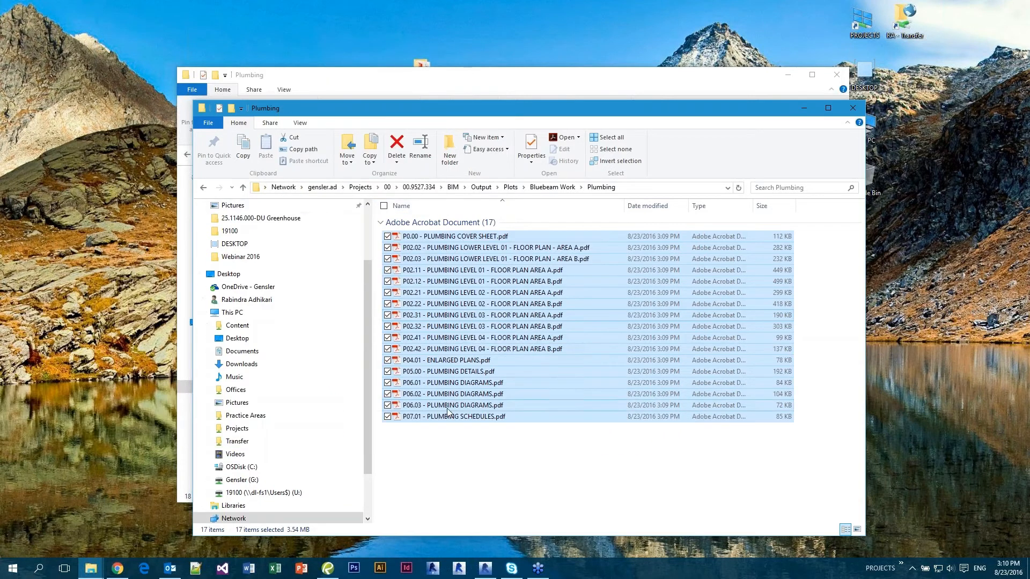
{"action": "left_click", "coordinate": [275, 570]}
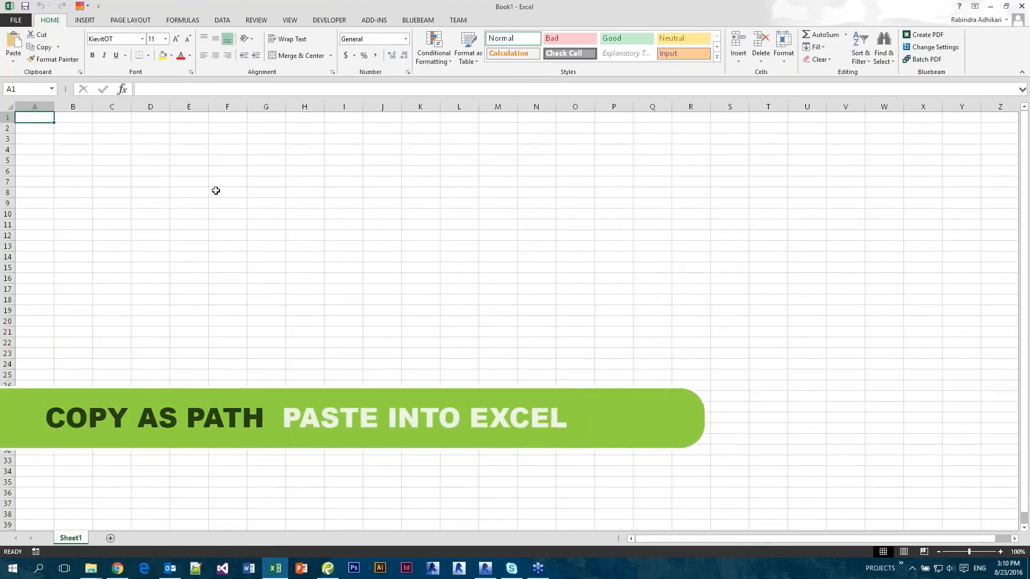
{"action": "right_click", "coordinate": [31, 118]}
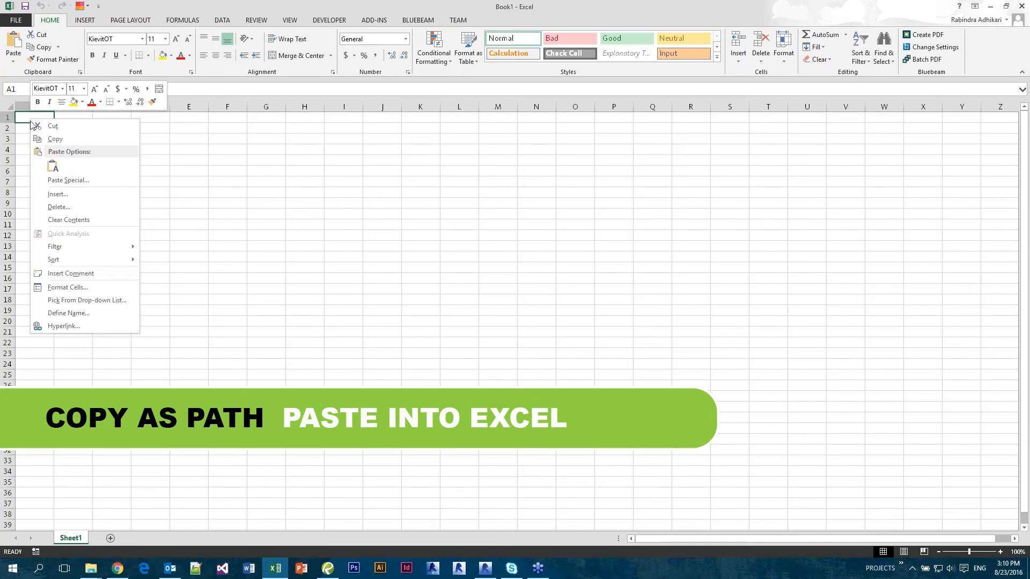
{"action": "left_click", "coordinate": [52, 167]}
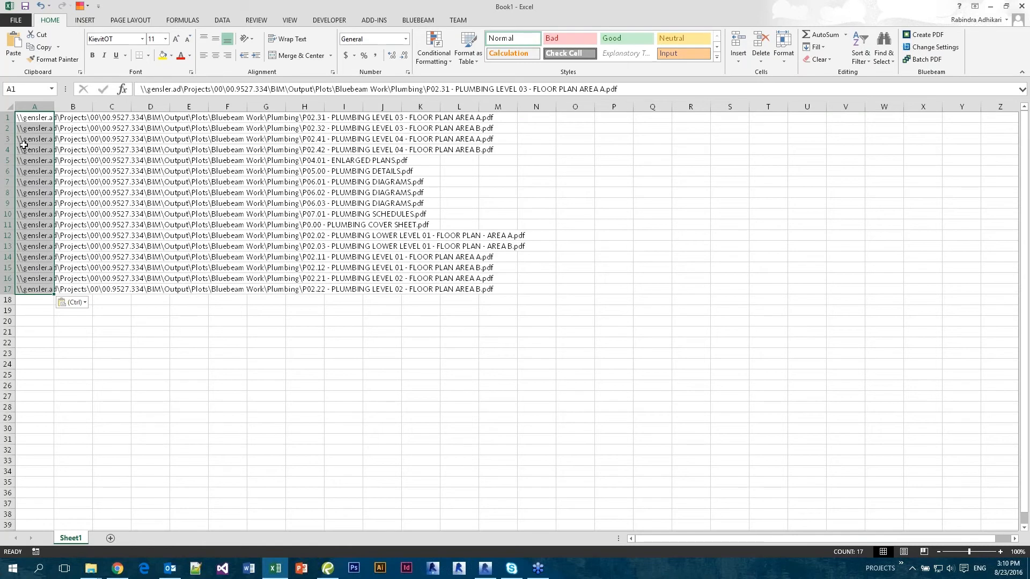
{"action": "left_click", "coordinate": [52, 320]}
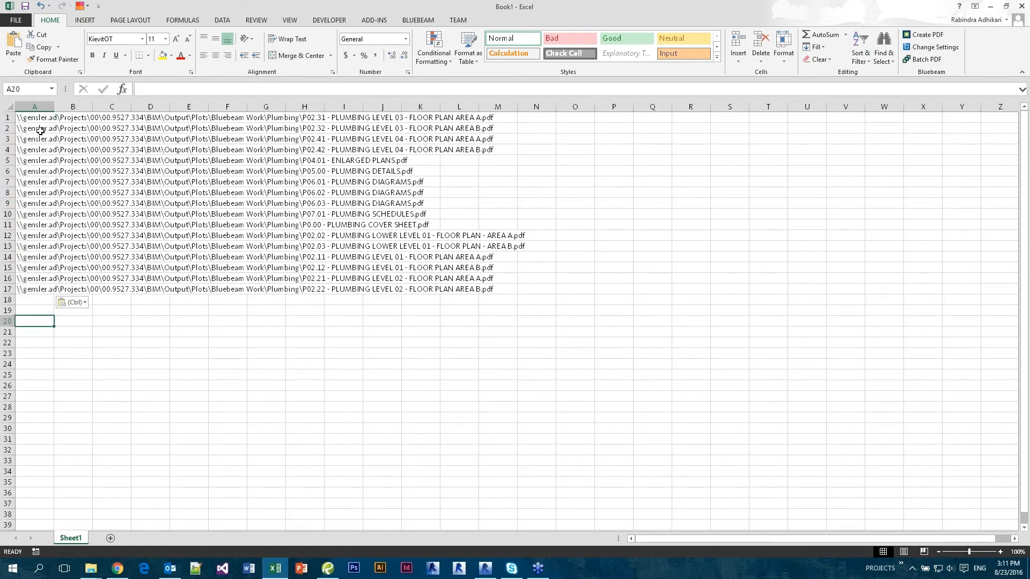
Step: Select A1:A17 and copy the folder path portion of A1's text, from \\gensler.ad through Plumbing\, leaving the cell unedited
{"action": "left_click_drag", "start_coordinate": [31, 118], "coordinate": [35, 290]}
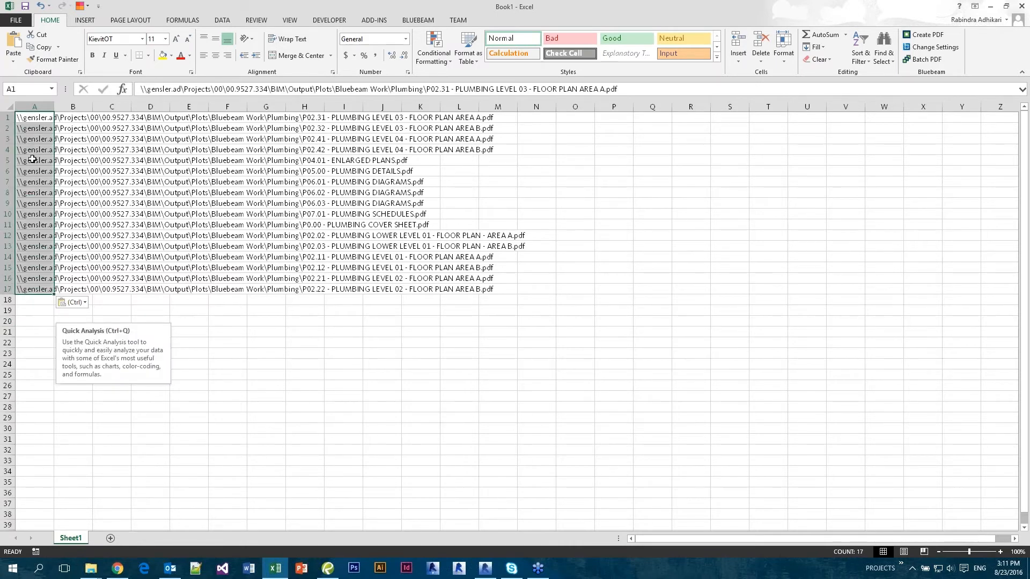
{"action": "left_click_drag", "start_coordinate": [141, 89], "coordinate": [427, 89]}
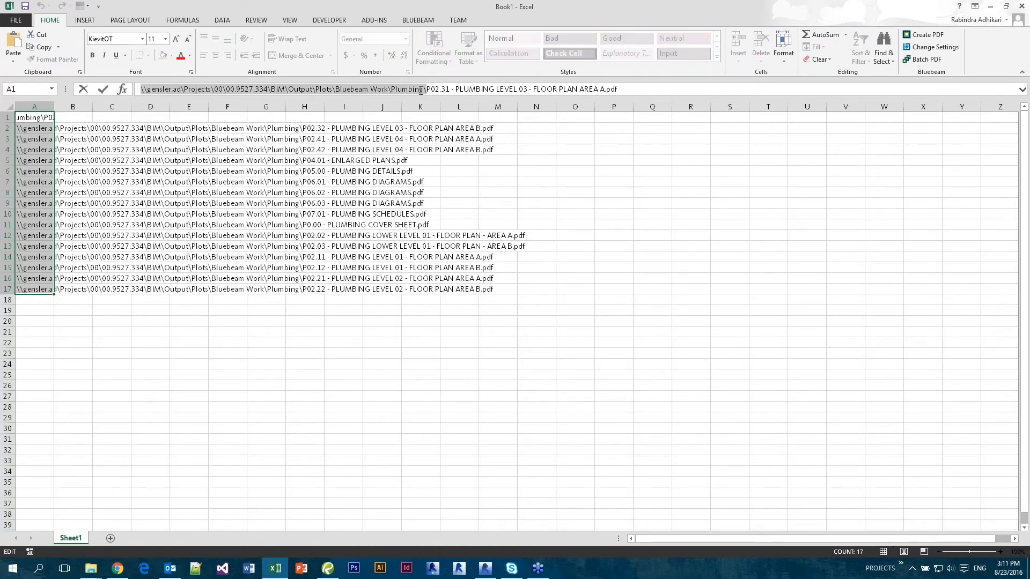
{"action": "right_click", "coordinate": [417, 90]}
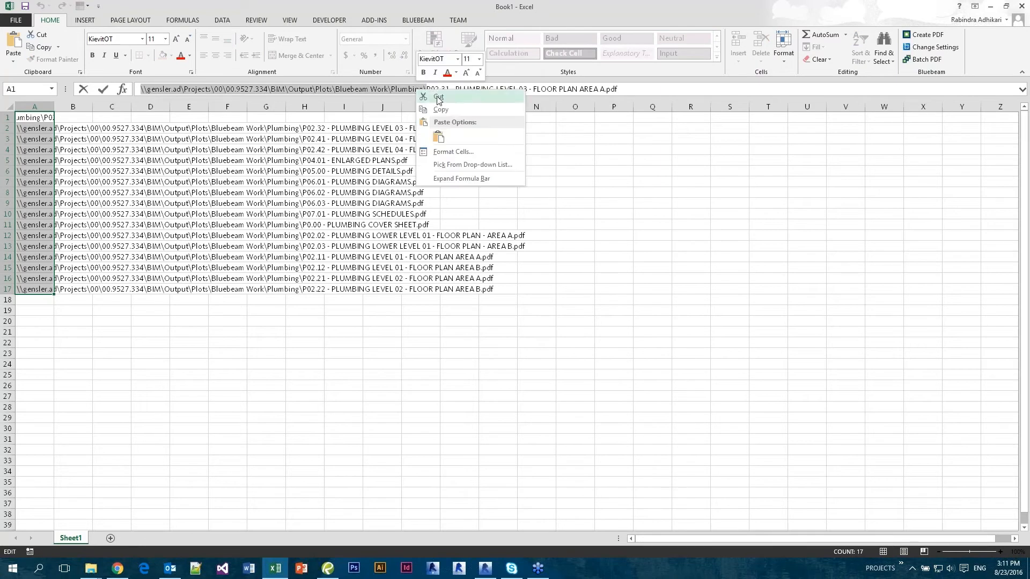
{"action": "left_click", "coordinate": [445, 112]}
{"action": "key", "text": "Escape"}
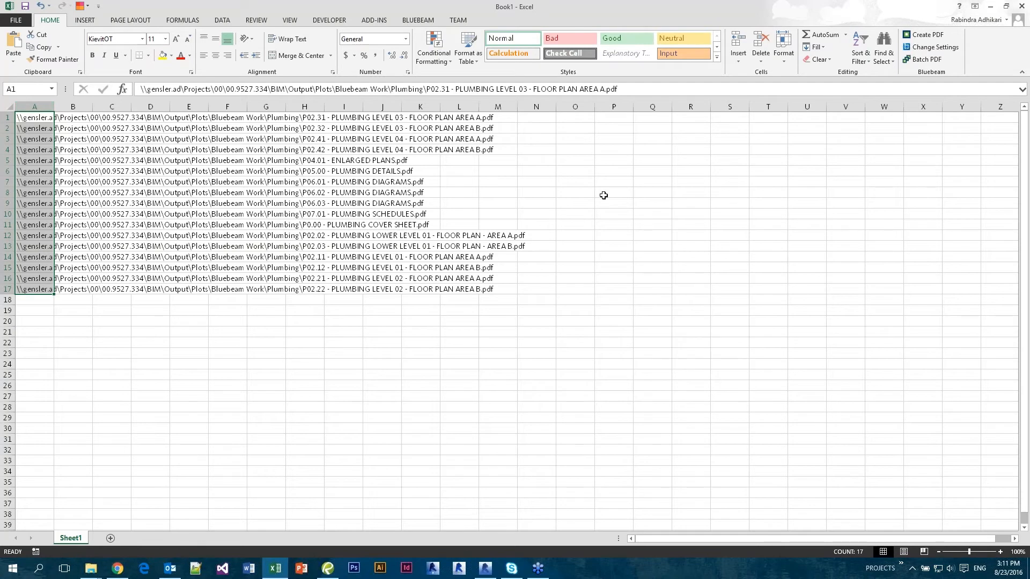
Step: Replace all occurrences of the copied folder path in A1:A17 with nothing, keeping only the file names
{"action": "left_click", "coordinate": [885, 59]}
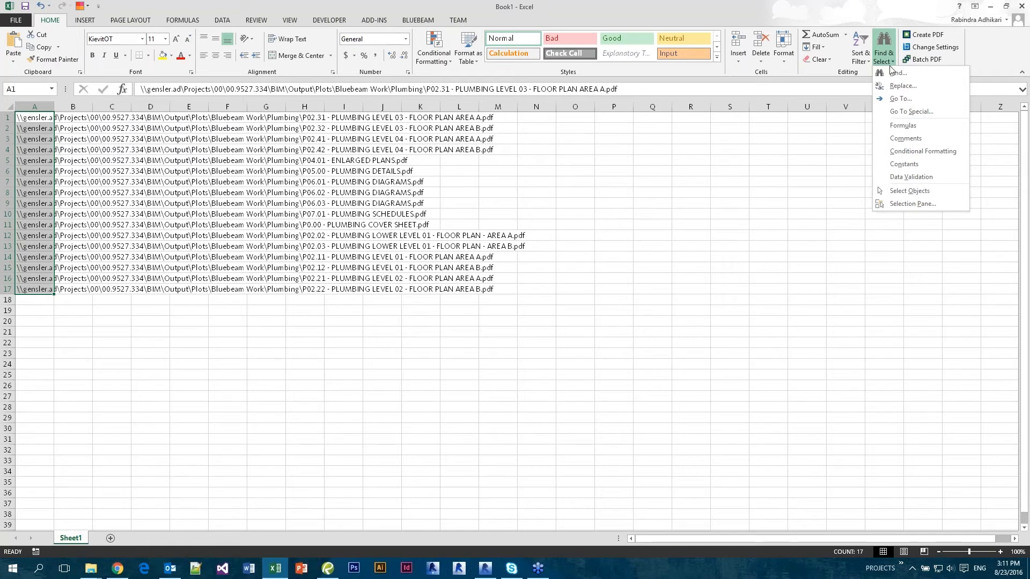
{"action": "left_click", "coordinate": [903, 87]}
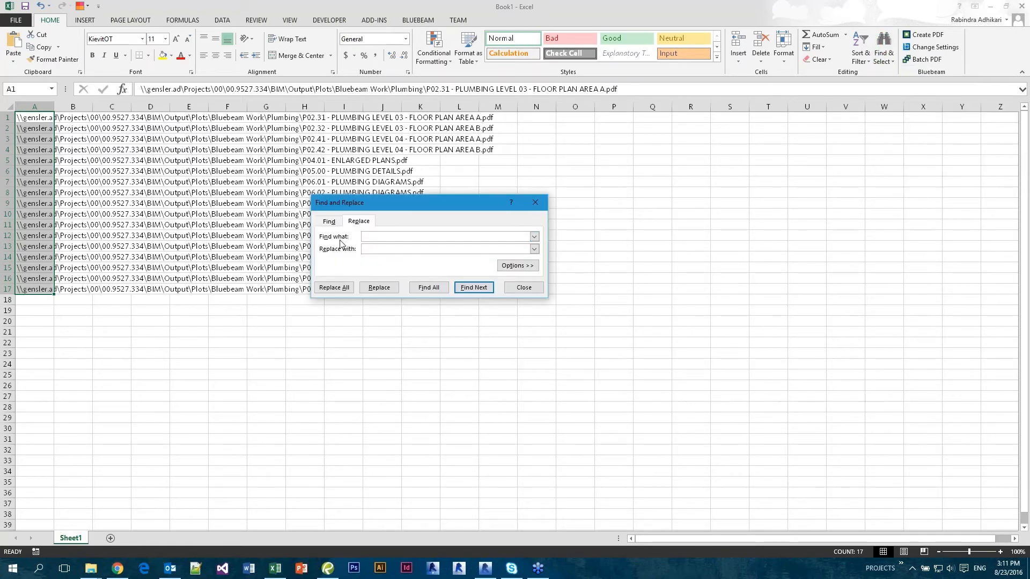
{"action": "right_click", "coordinate": [375, 236]}
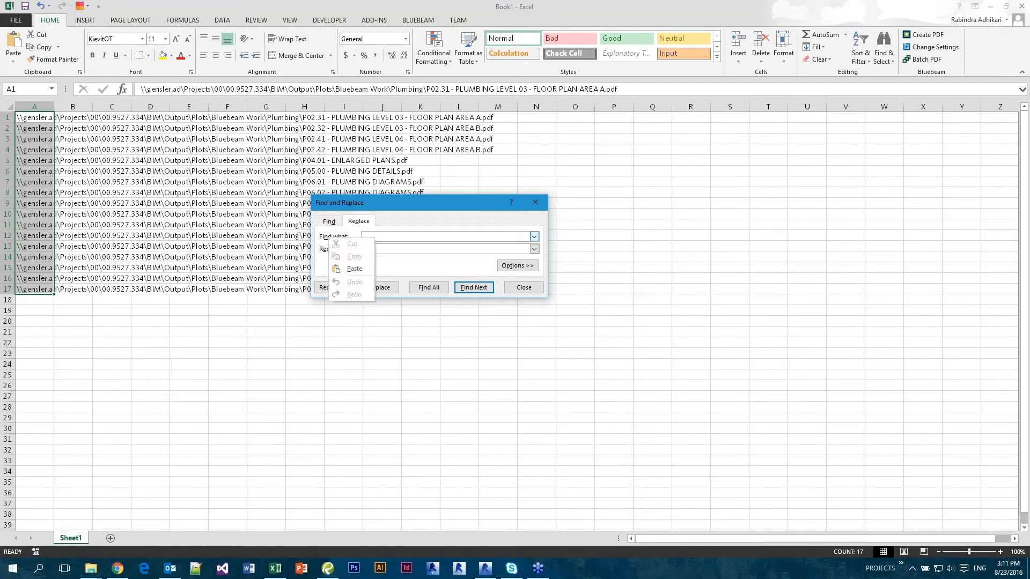
{"action": "left_click", "coordinate": [354, 271]}
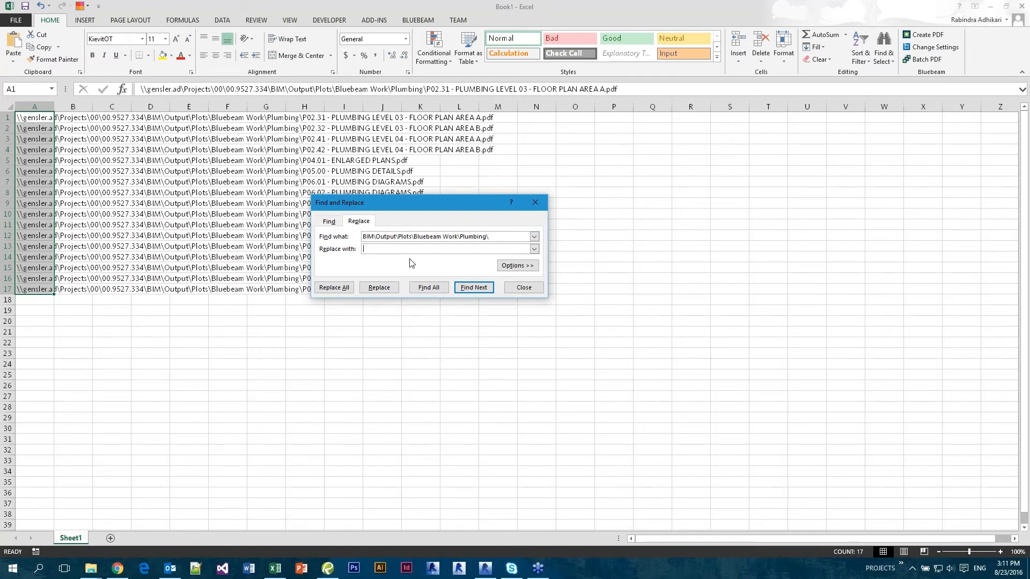
{"action": "left_click", "coordinate": [335, 288]}
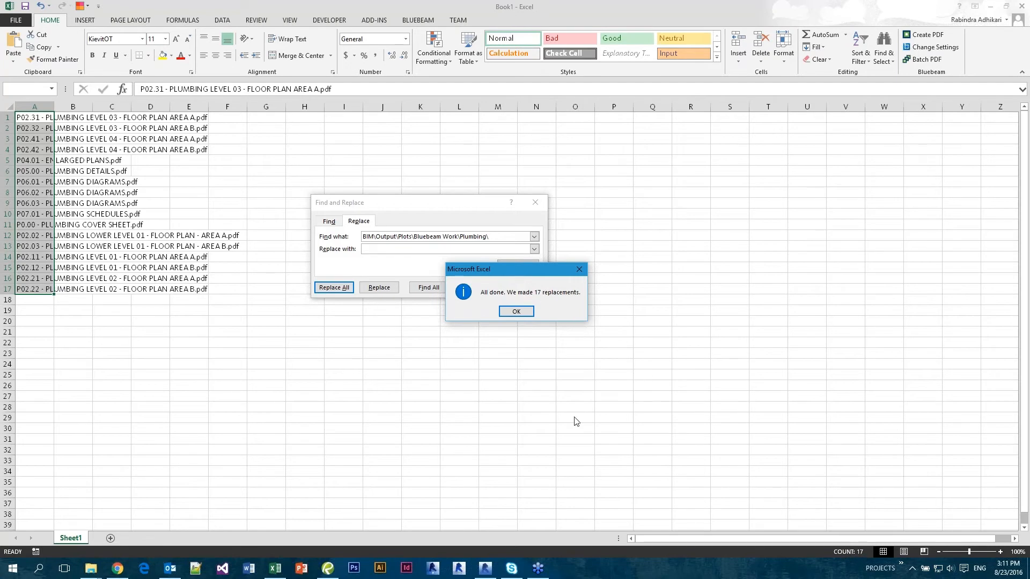
{"action": "left_click", "coordinate": [516, 312]}
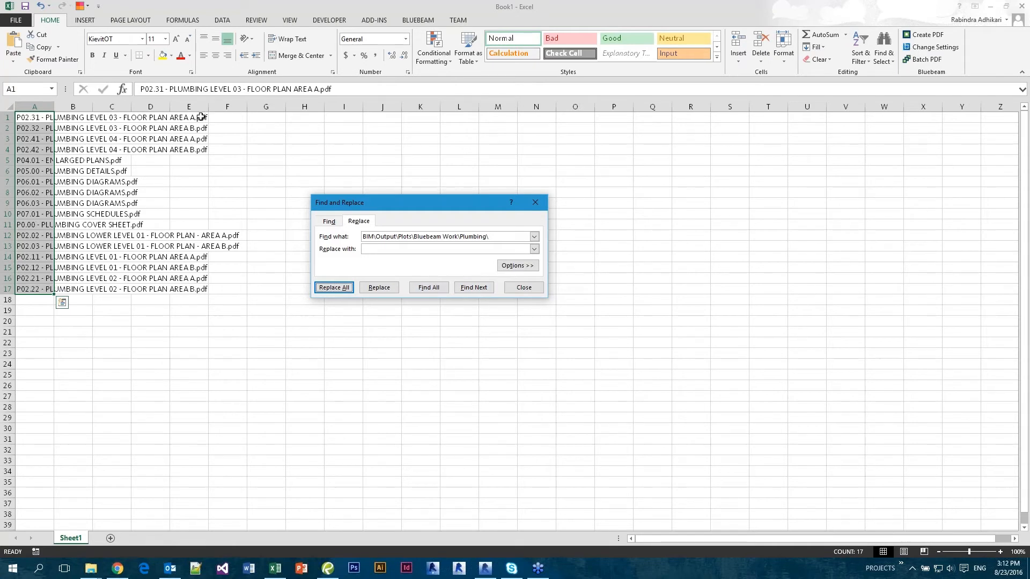
Step: Replace every ".pdf" in A1:A17 with nothing and autofit column A to the remaining sheet names
{"action": "left_click_drag", "start_coordinate": [496, 237], "coordinate": [356, 237]}
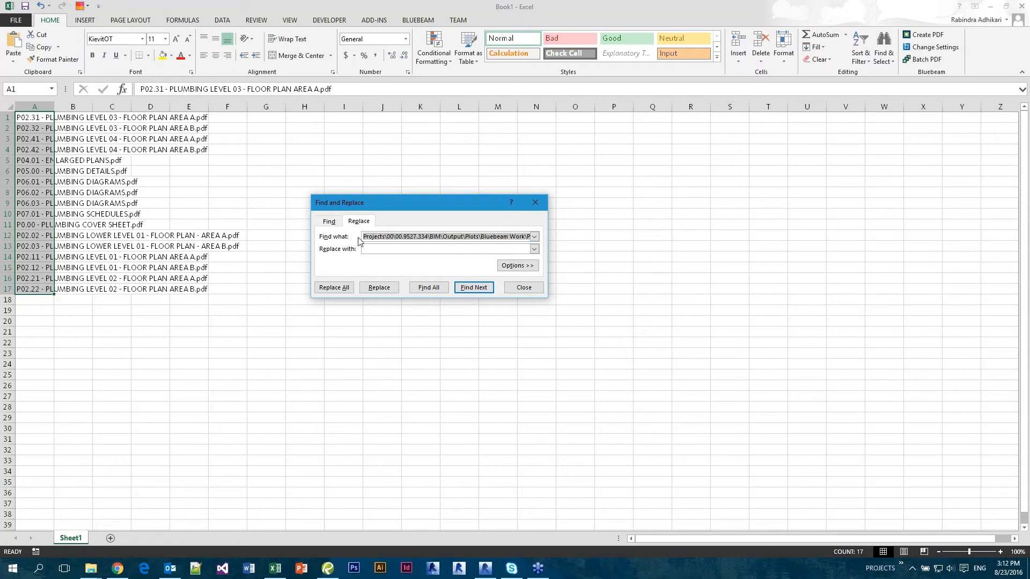
{"action": "key", "text": "BackSpace"}
{"action": "key", "text": "BackSpace"}
{"action": "key", "text": "BackSpace"}
{"action": "key", "text": "BackSpace"}
{"action": "key", "text": "BackSpace"}
{"action": "key", "text": "BackSpace"}
{"action": "key", "text": "BackSpace"}
{"action": "key", "text": "BackSpace"}
{"action": "key", "text": "BackSpace"}
{"action": "key", "text": "BackSpace"}
{"action": "key", "text": "BackSpace"}
{"action": "key", "text": "BackSpace"}
{"action": "key", "text": "BackSpace"}
{"action": "key", "text": "BackSpace"}
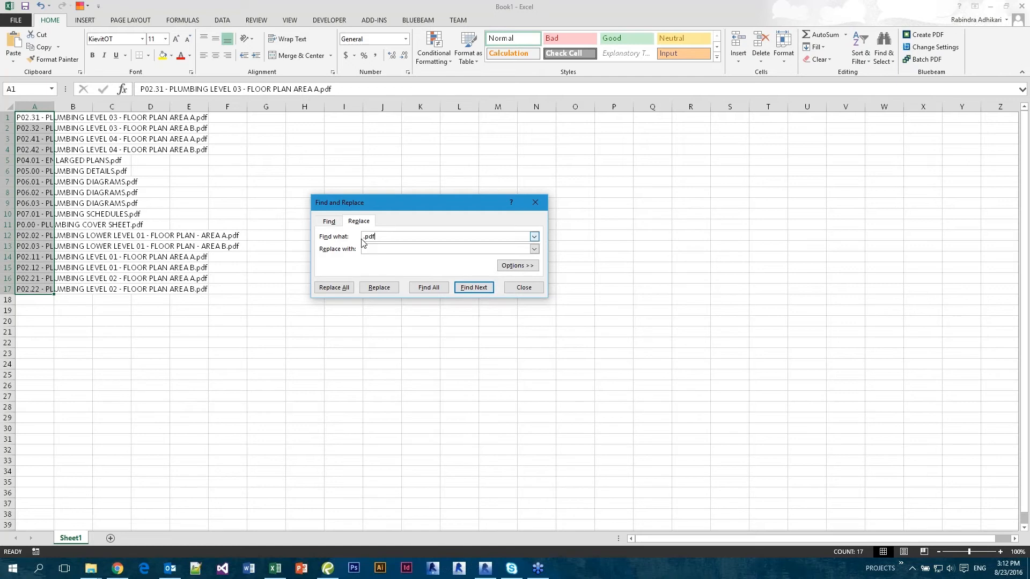
{"action": "left_click", "coordinate": [372, 248]}
{"action": "left_click", "coordinate": [332, 288]}
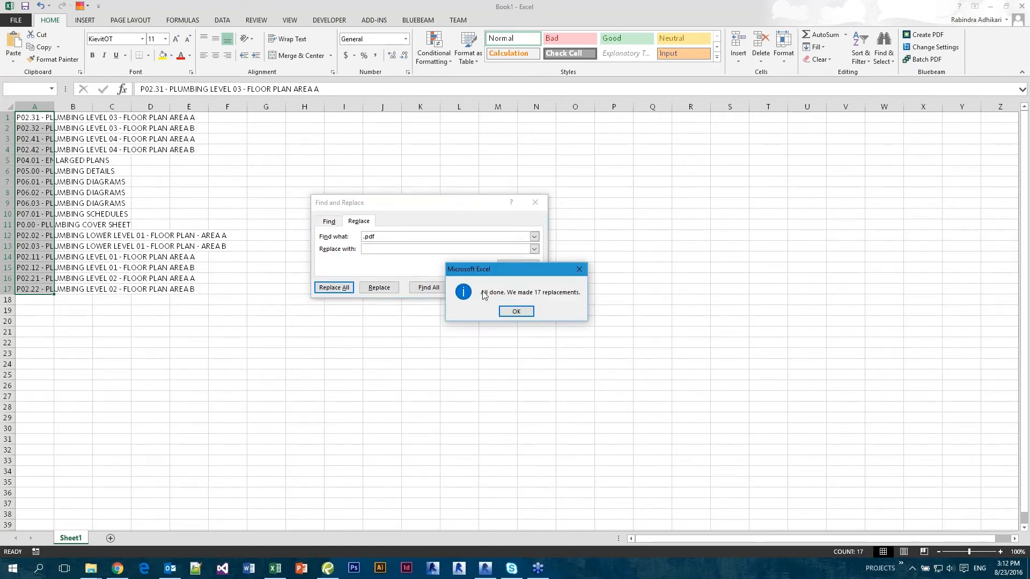
{"action": "left_click", "coordinate": [514, 312]}
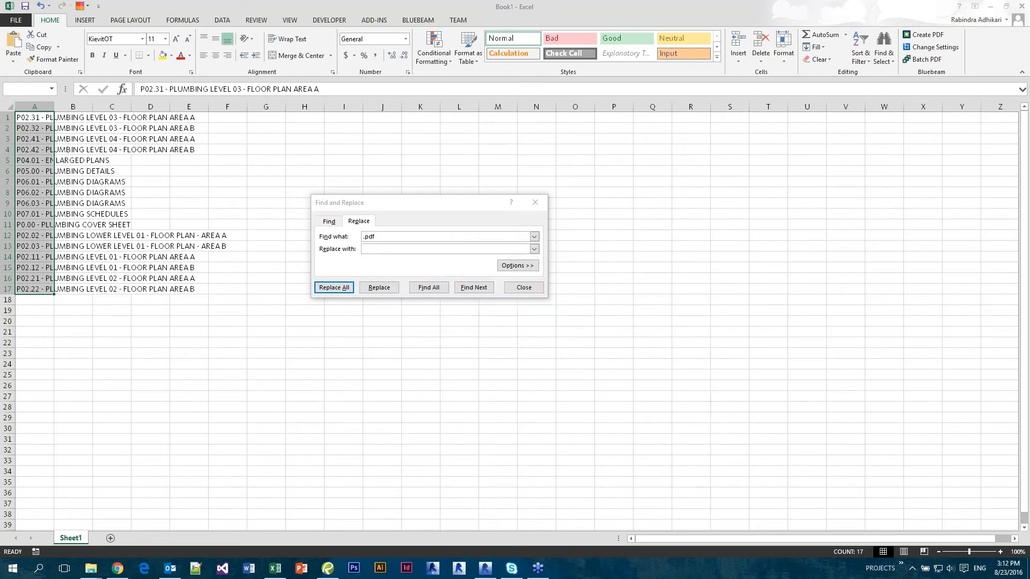
{"action": "left_click", "coordinate": [523, 288]}
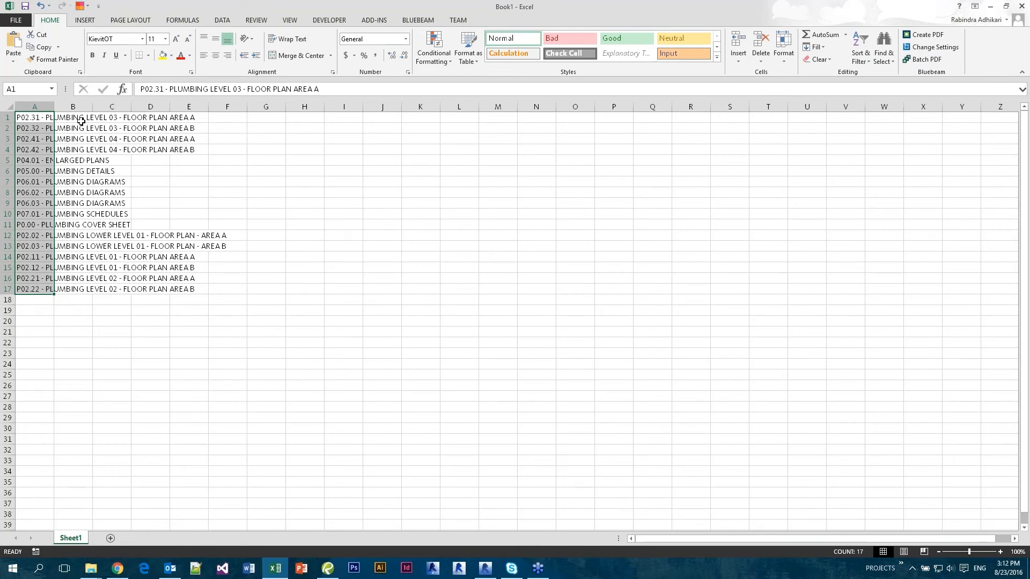
{"action": "double_click", "coordinate": [54, 107]}
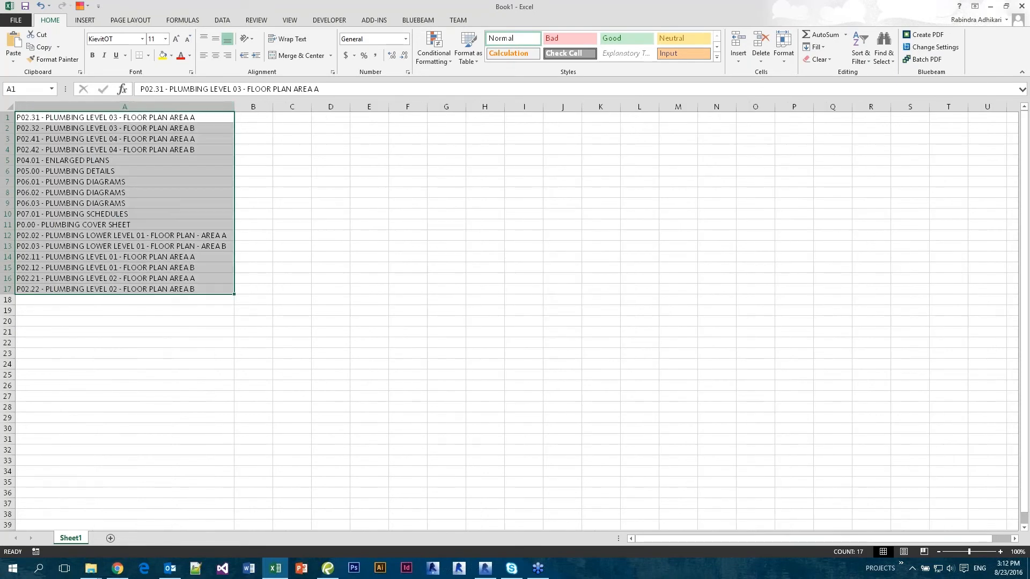
{"action": "left_click", "coordinate": [253, 192]}
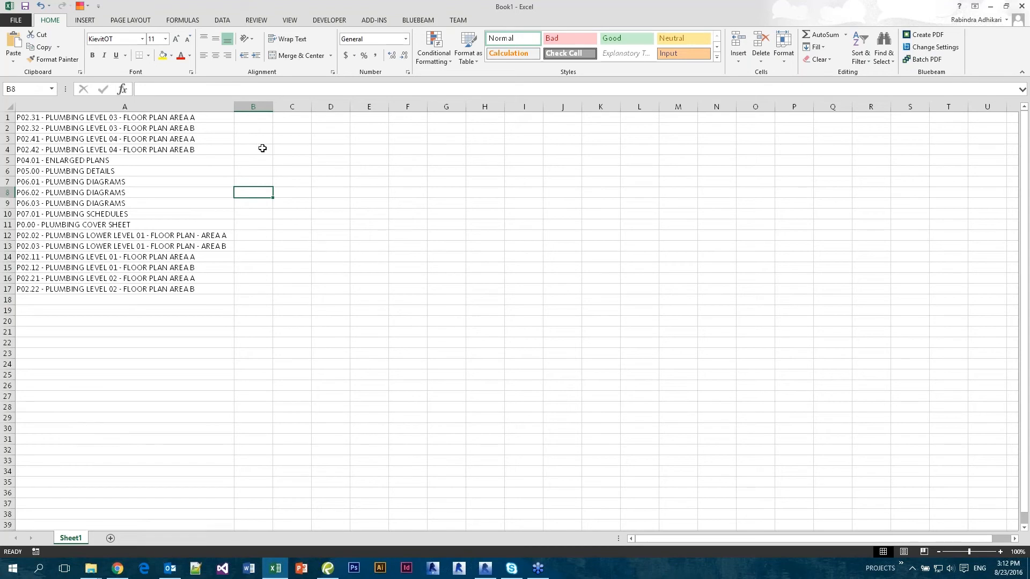
Step: Extract the sheet numbers into column B by entering =LEFT(A1,6) in B1 and filling it down to B17
{"action": "left_click", "coordinate": [250, 117]}
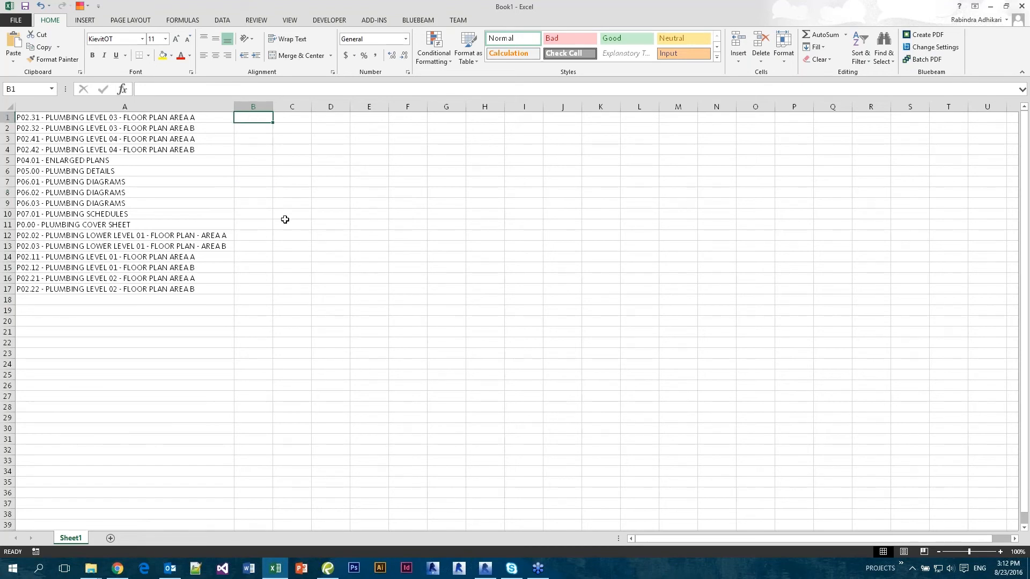
{"action": "type", "text": "="}
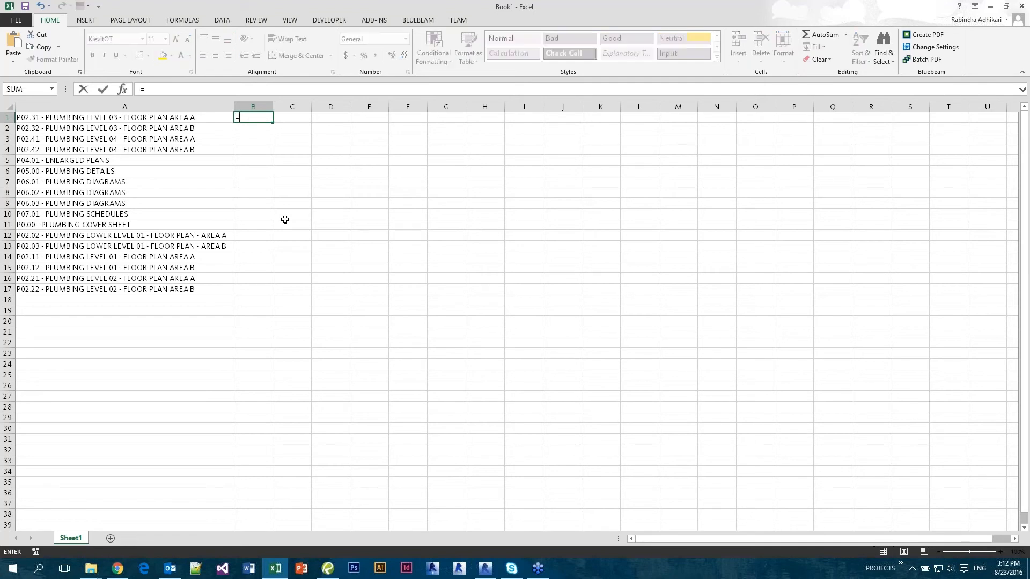
{"action": "type", "text": "lef"}
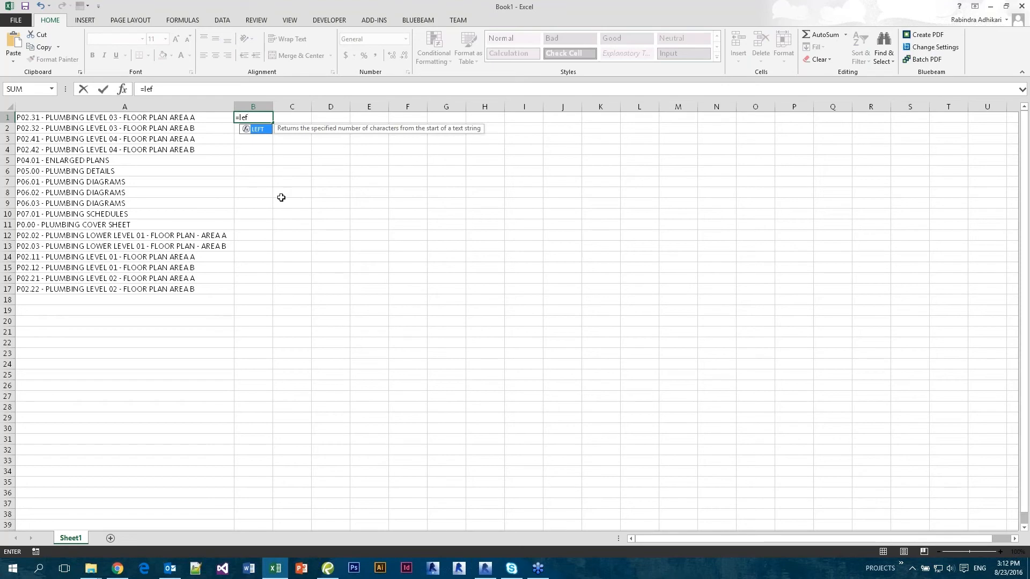
{"action": "key", "text": "Tab"}
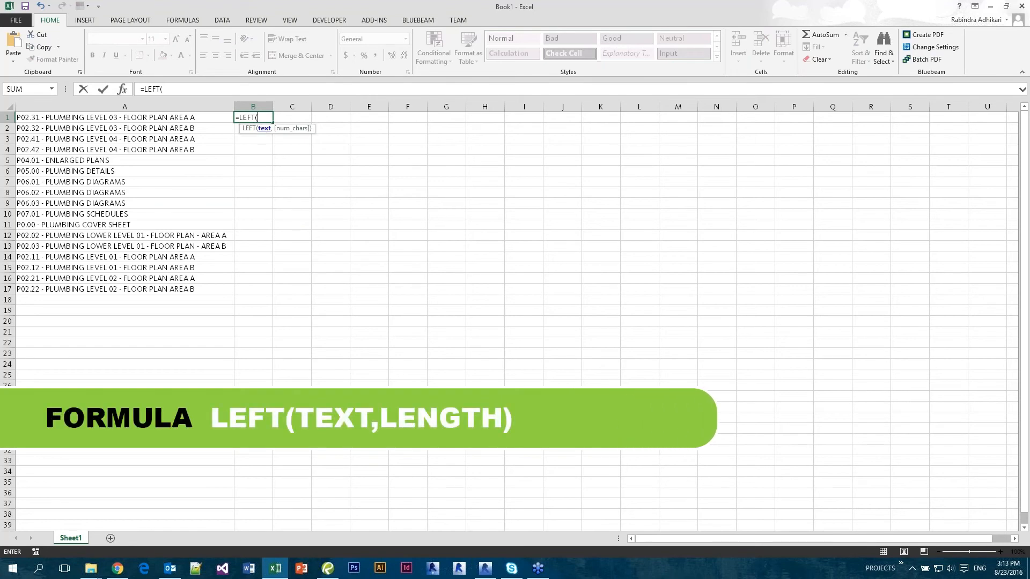
{"action": "left_click", "coordinate": [102, 118]}
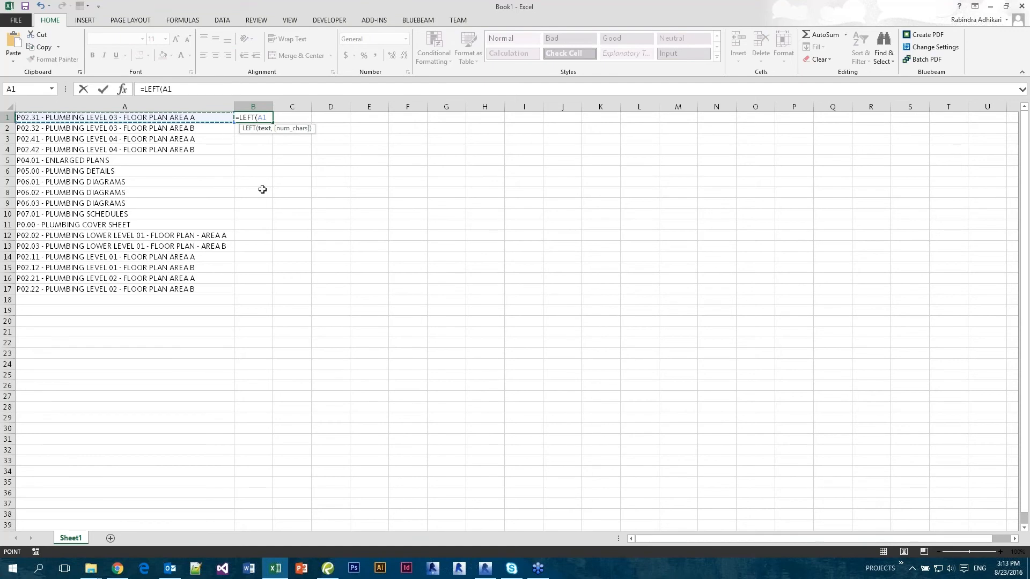
{"action": "type", "text": ",6"}
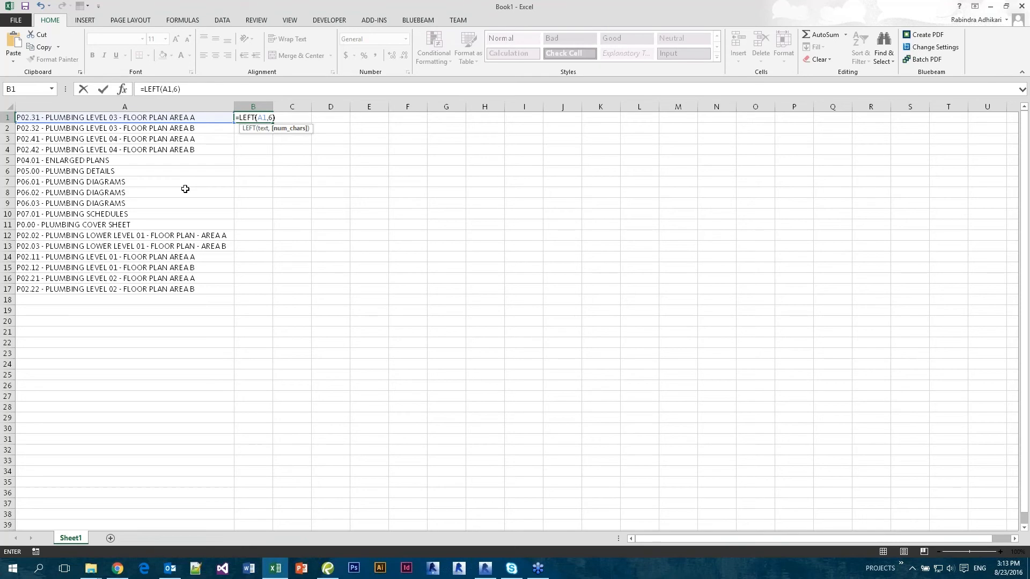
{"action": "key", "text": "Return"}
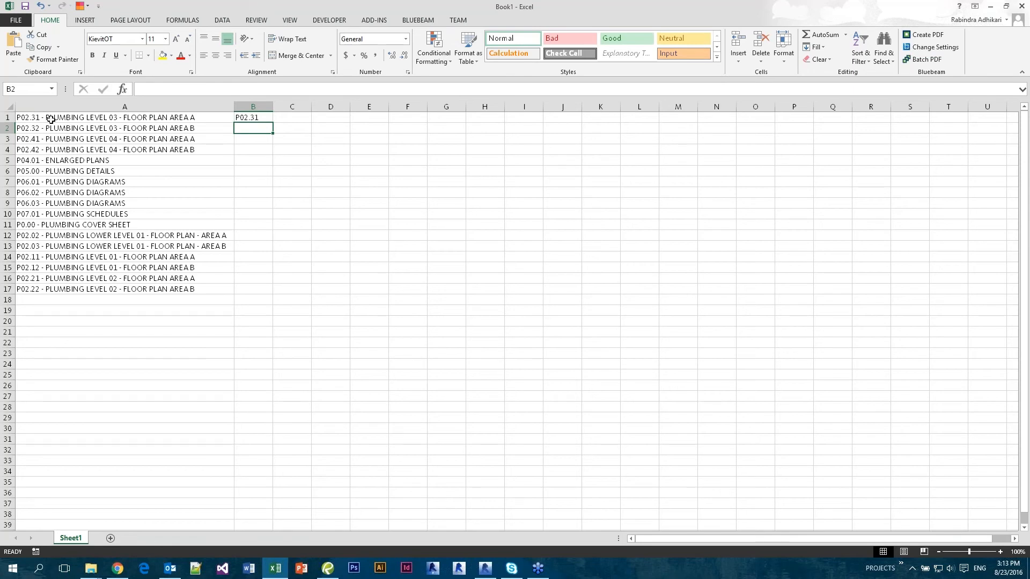
{"action": "left_click", "coordinate": [249, 118]}
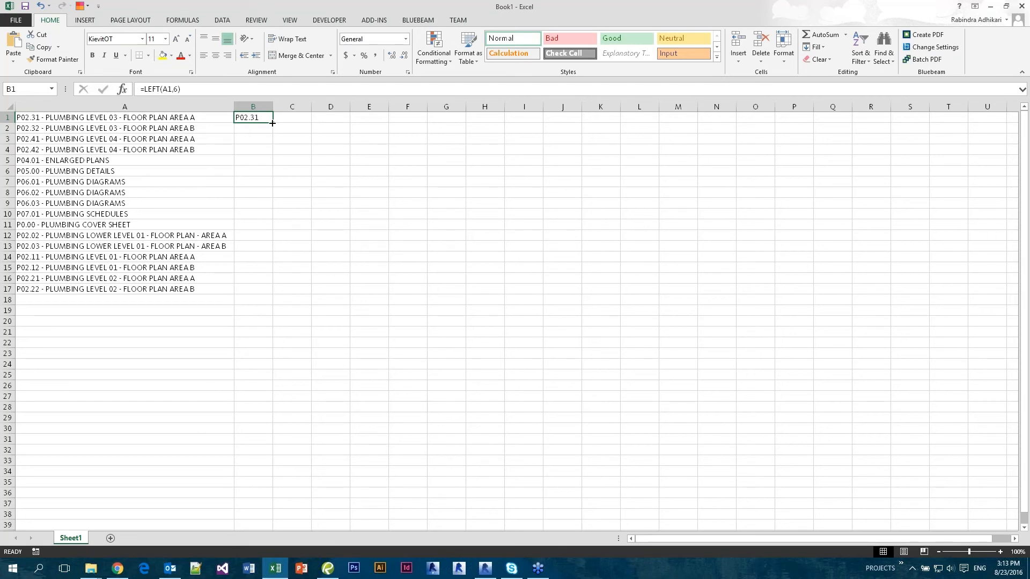
{"action": "left_click_drag", "start_coordinate": [272, 123], "coordinate": [271, 293]}
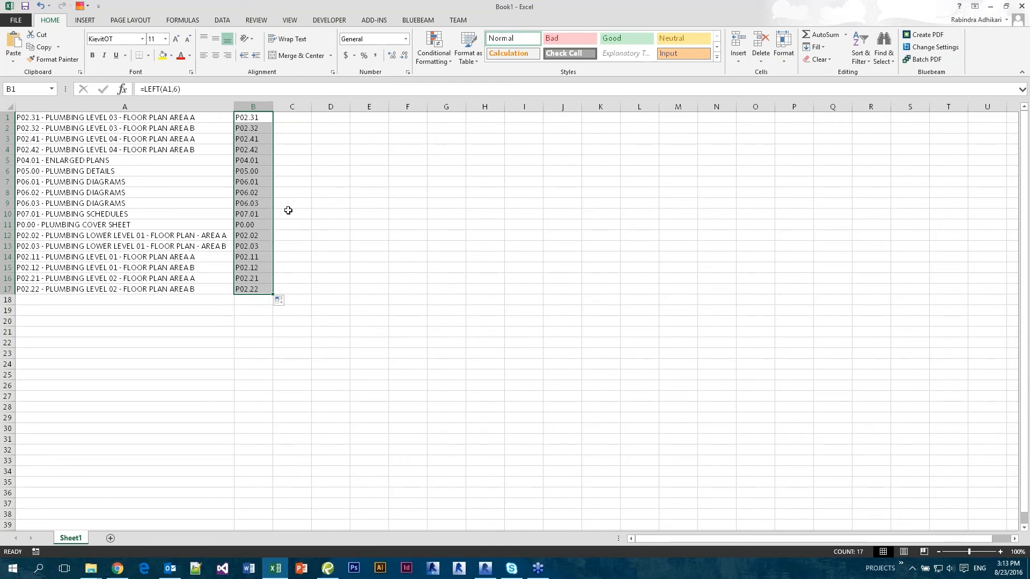
Step: Enter =RIGHT(A1,LEN(A1)-9) in C1 to extract the sheet title from A1
{"action": "left_click", "coordinate": [294, 119]}
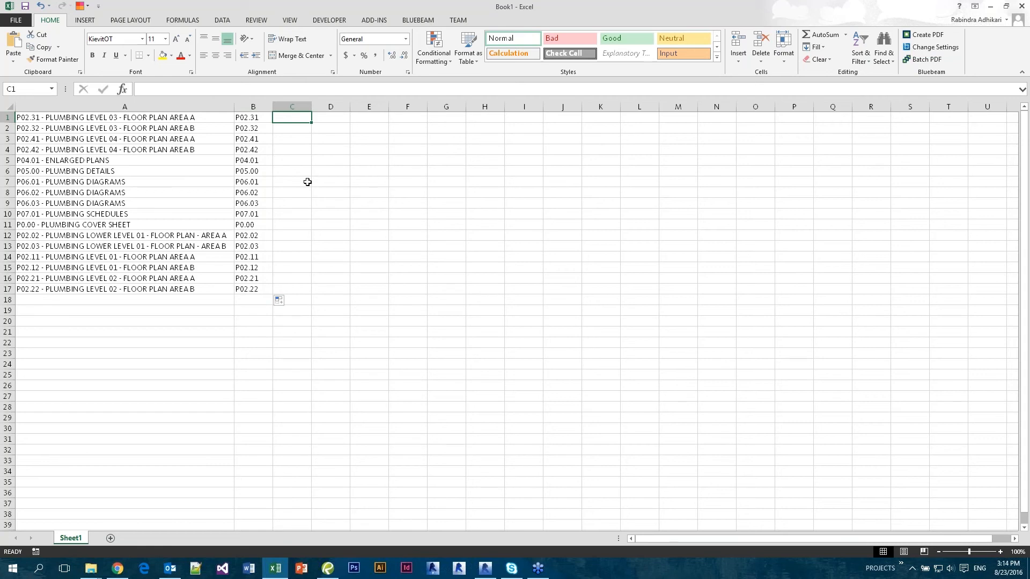
{"action": "type", "text": "="}
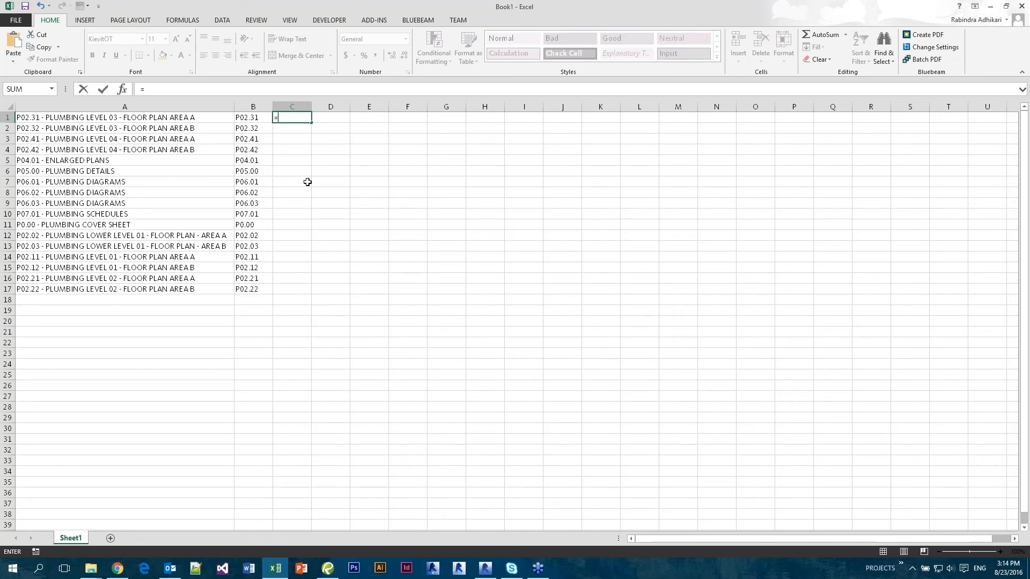
{"action": "type", "text": "g"}
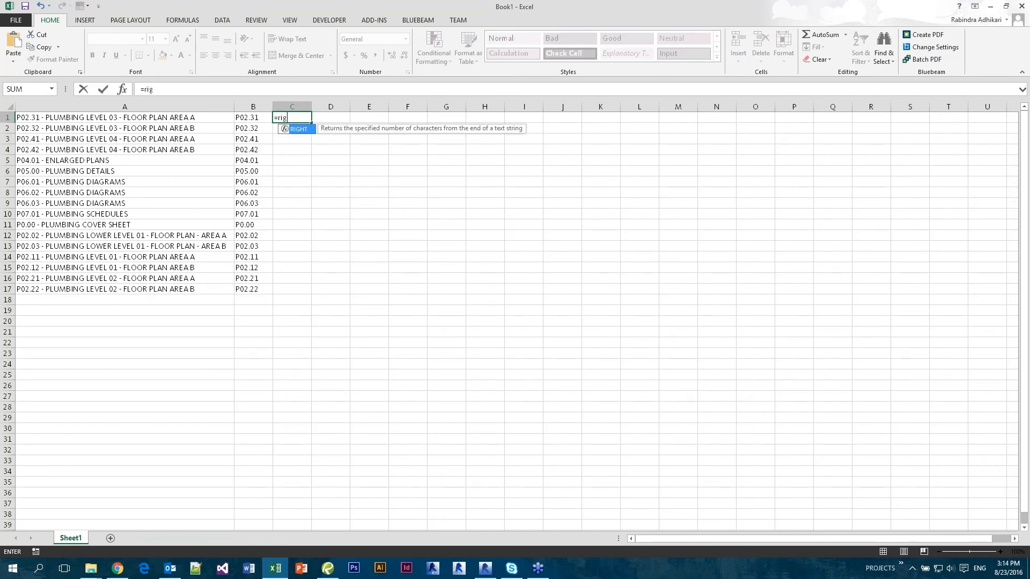
{"action": "key", "text": "Tab"}
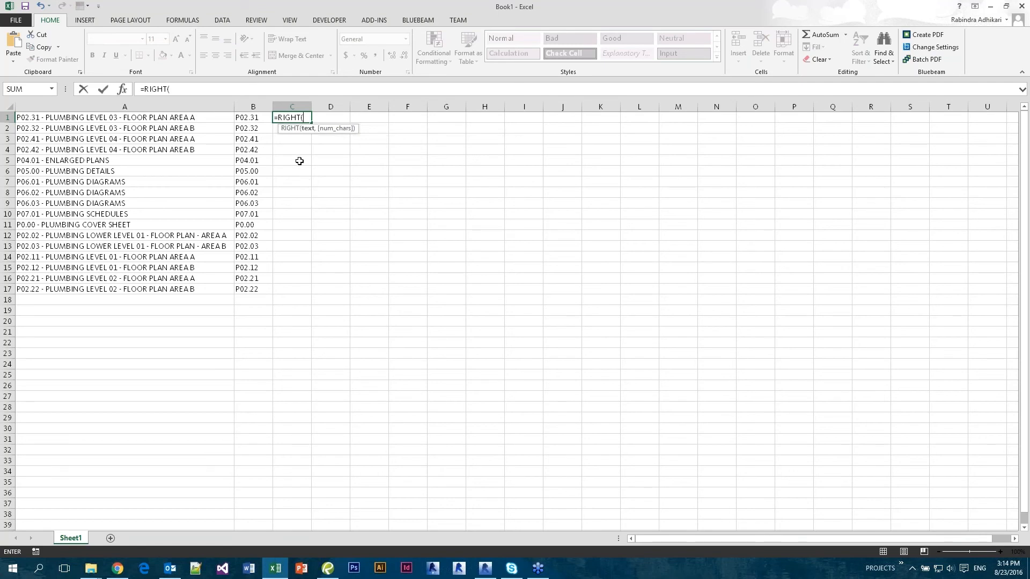
{"action": "left_click", "coordinate": [134, 119]}
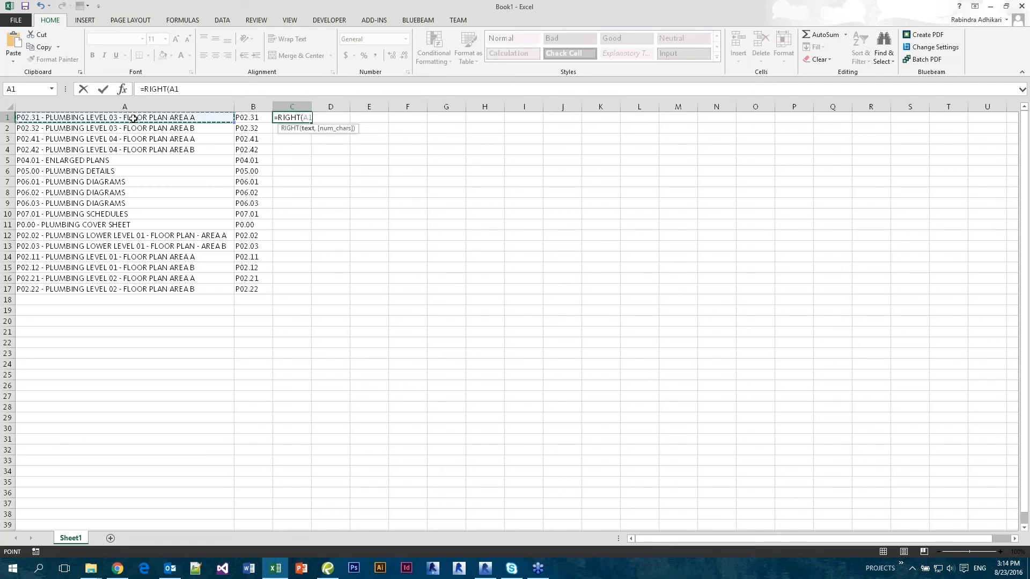
{"action": "type", "text": ","}
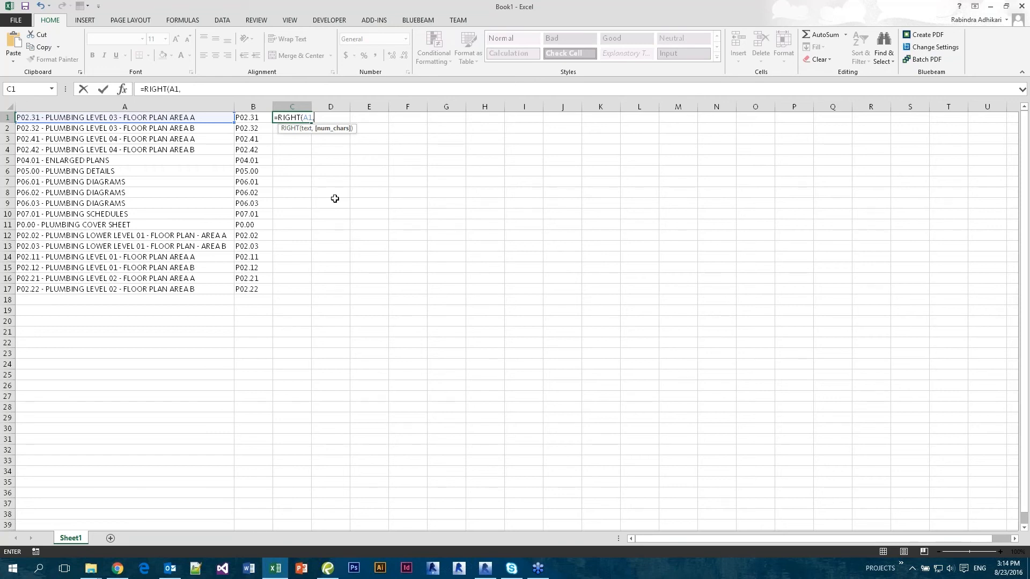
{"action": "type", "text": "len"}
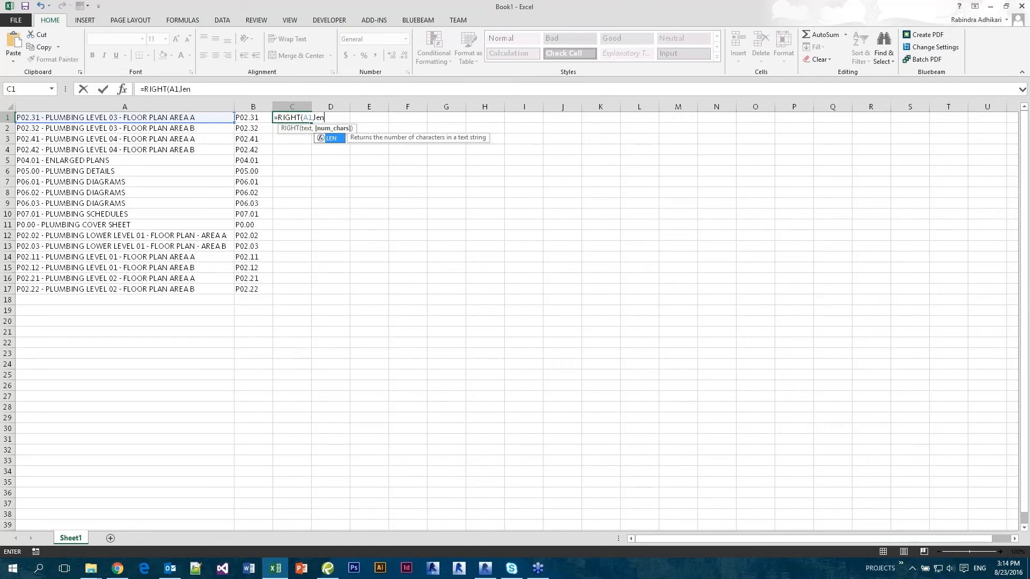
{"action": "key", "text": "Tab"}
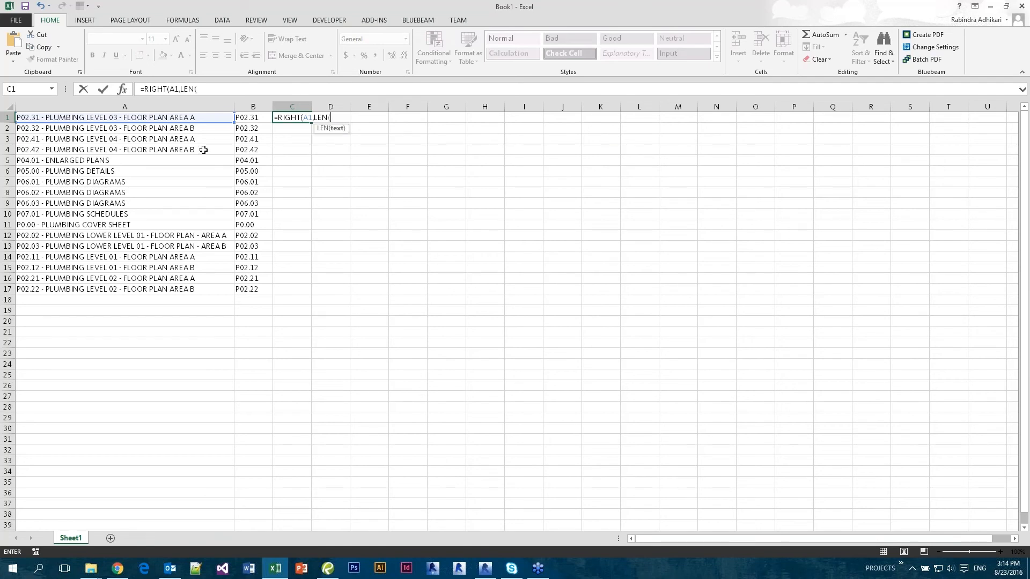
{"action": "left_click", "coordinate": [199, 118]}
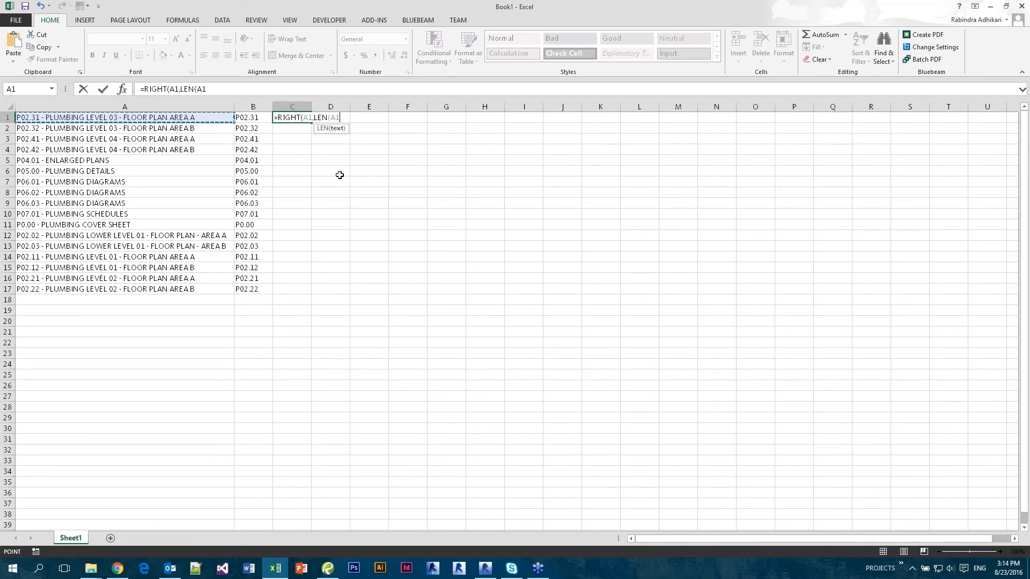
{"action": "type", "text": ")-9"}
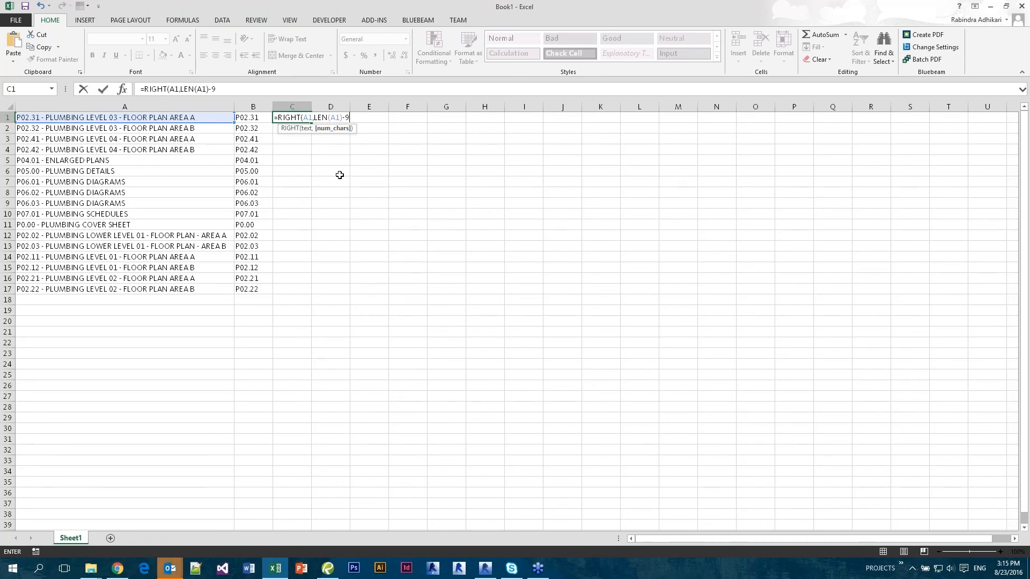
{"action": "type", "text": ")"}
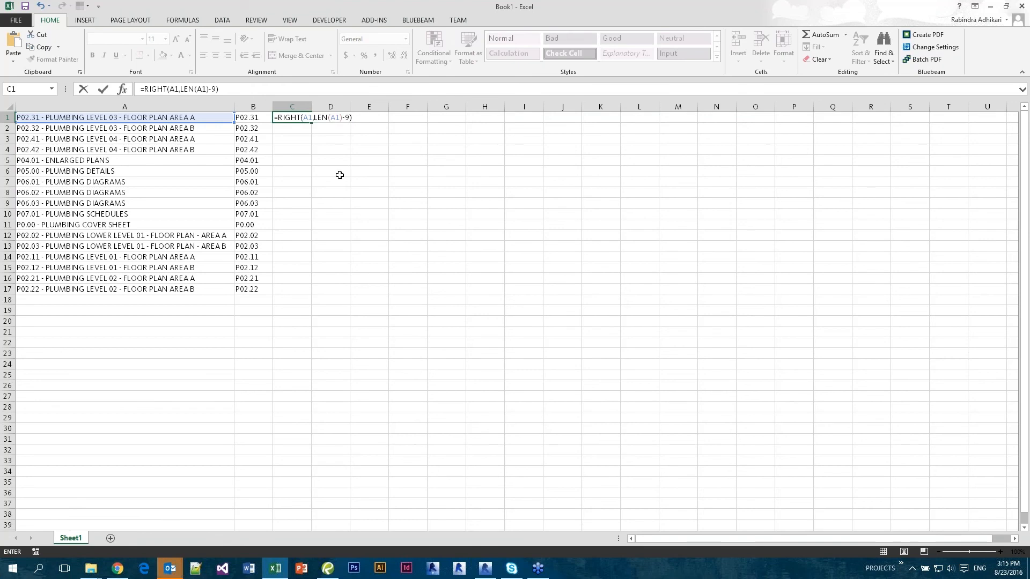
{"action": "key", "text": "Return"}
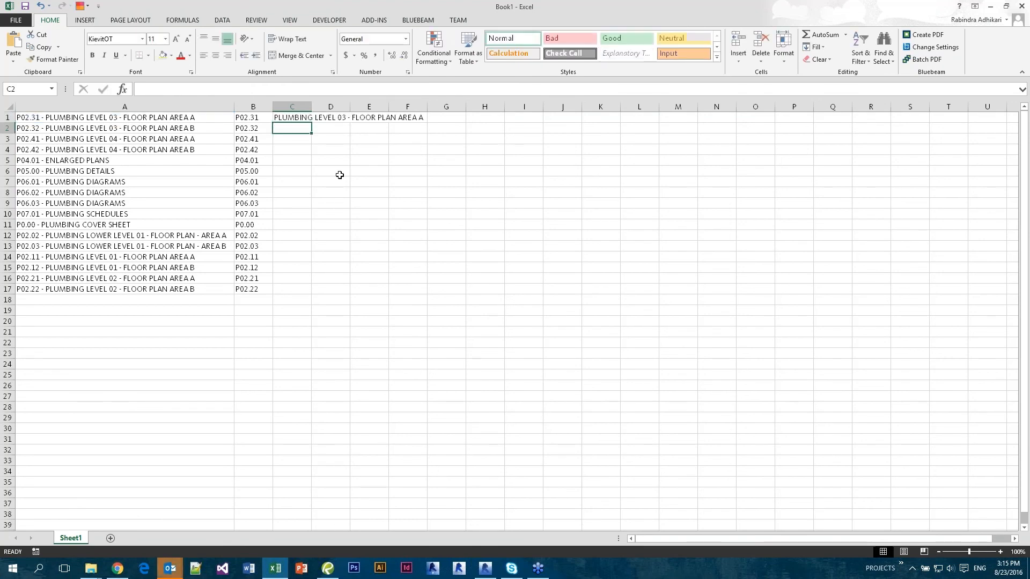
Step: Autofit column C and fill the C1 title formula down to C17
{"action": "double_click", "coordinate": [311, 107]}
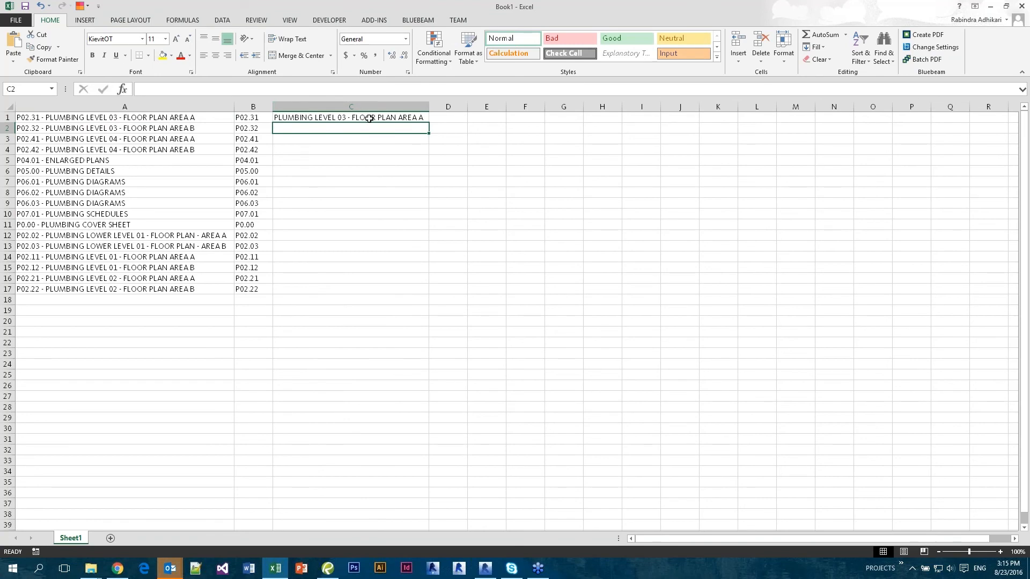
{"action": "left_click", "coordinate": [329, 117]}
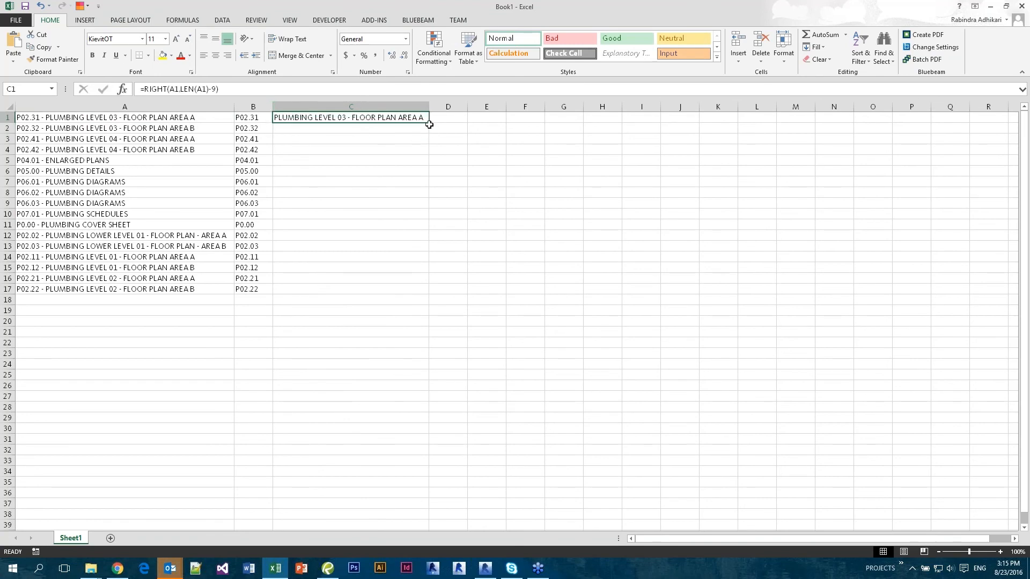
{"action": "left_click_drag", "start_coordinate": [428, 123], "coordinate": [425, 293]}
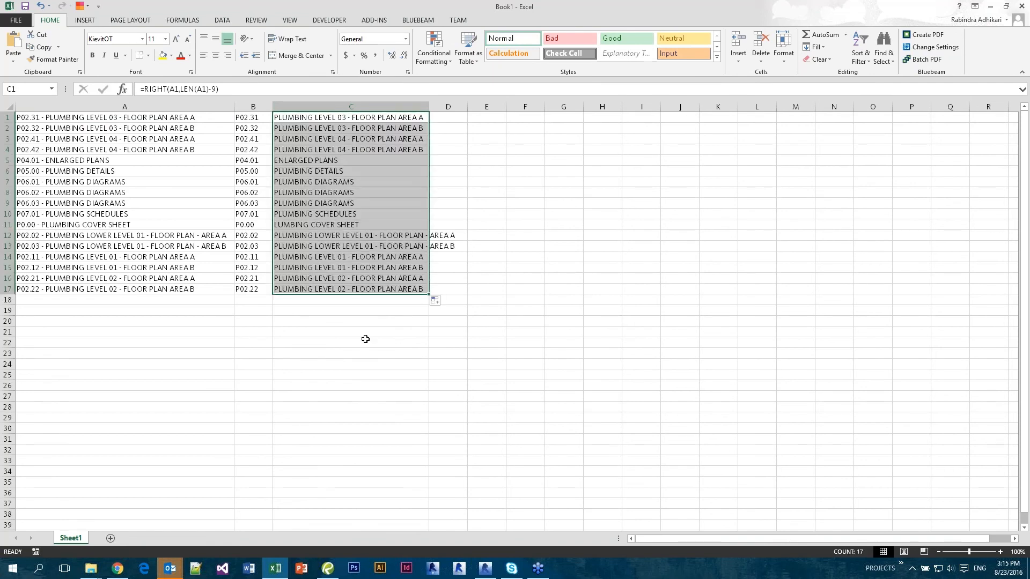
{"action": "left_click", "coordinate": [345, 339]}
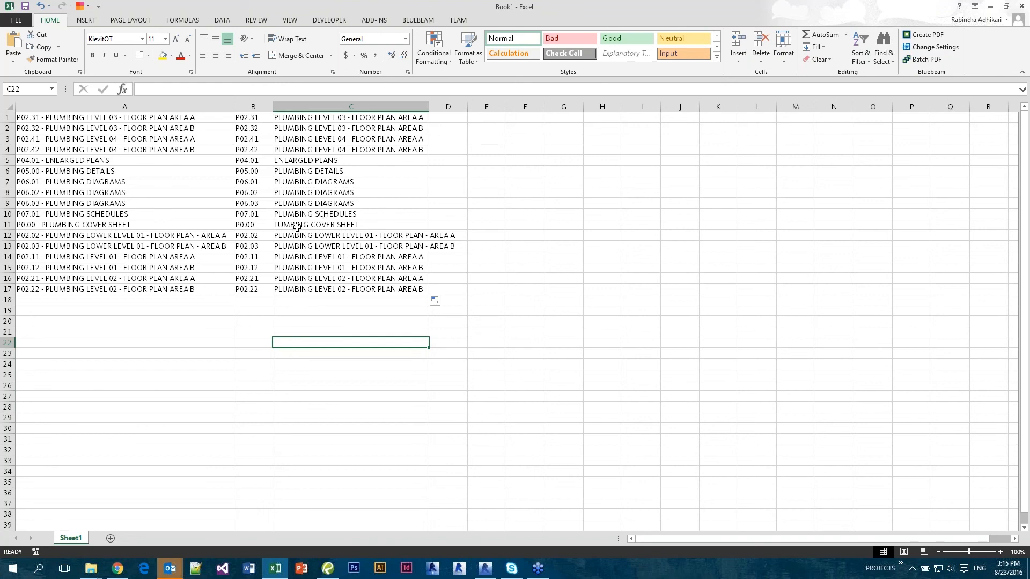
Step: Correct the cover sheet's title in C11 by changing its formula to subtract 8 characters
{"action": "left_click", "coordinate": [321, 225]}
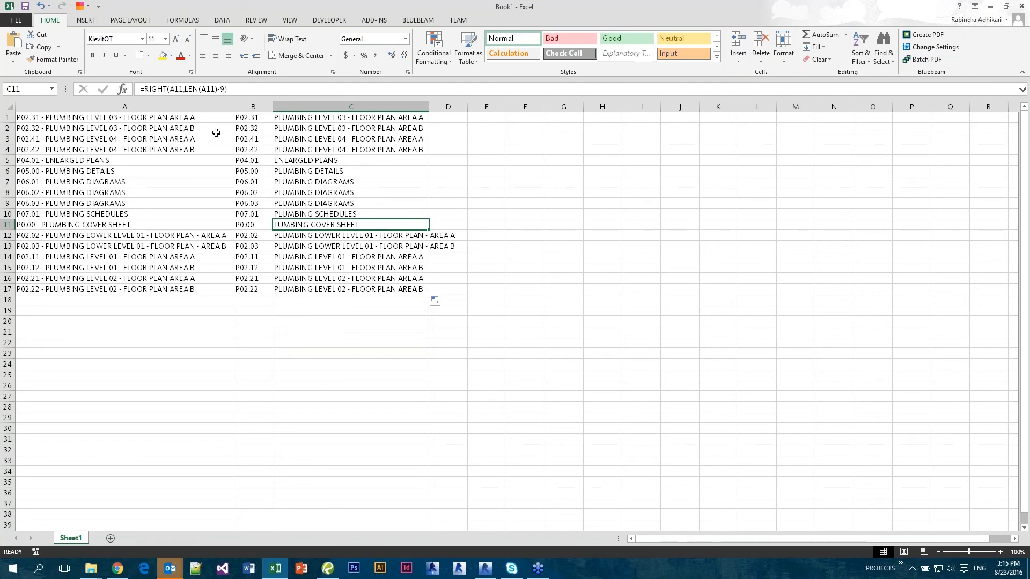
{"action": "left_click", "coordinate": [226, 88]}
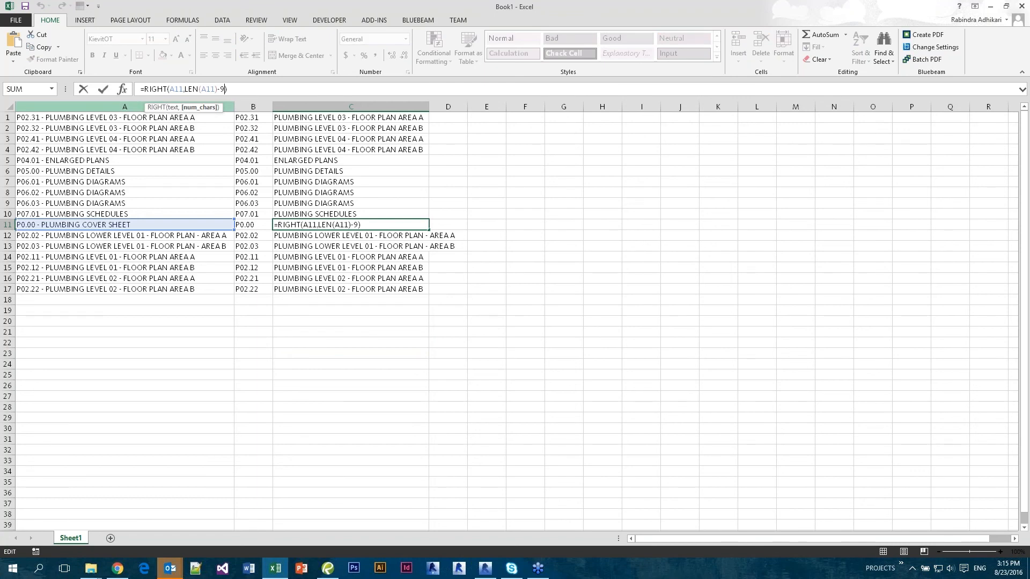
{"action": "key", "text": "BackSpace"}
{"action": "type", "text": "8"}
{"action": "key", "text": "Return"}
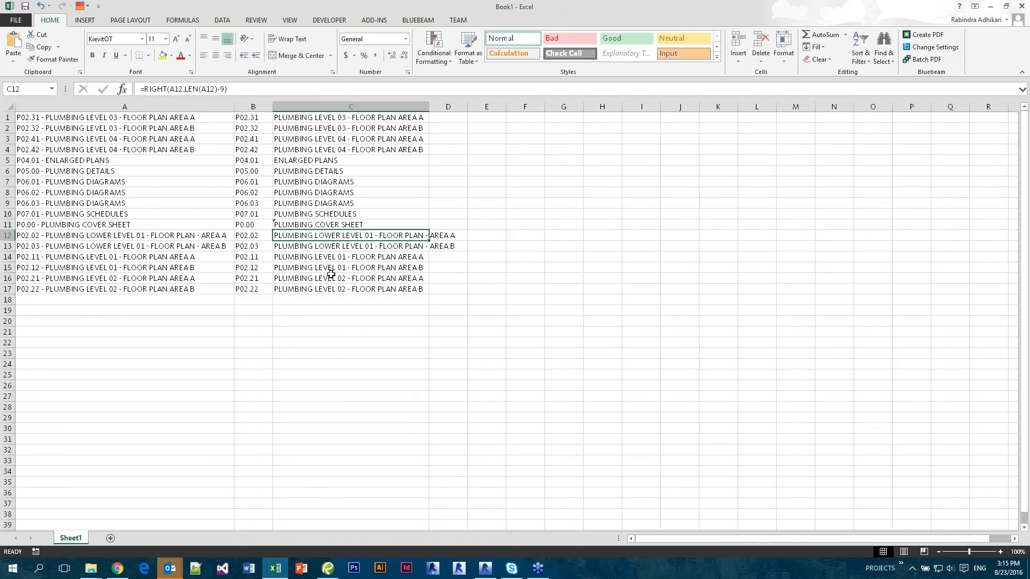
{"action": "left_click", "coordinate": [338, 321]}
Step: Copy the sheet numbers and titles in B1:C17 and paste them as values starting at A1
{"action": "left_click_drag", "start_coordinate": [256, 116], "coordinate": [321, 289]}
{"action": "right_click", "coordinate": [302, 141]}
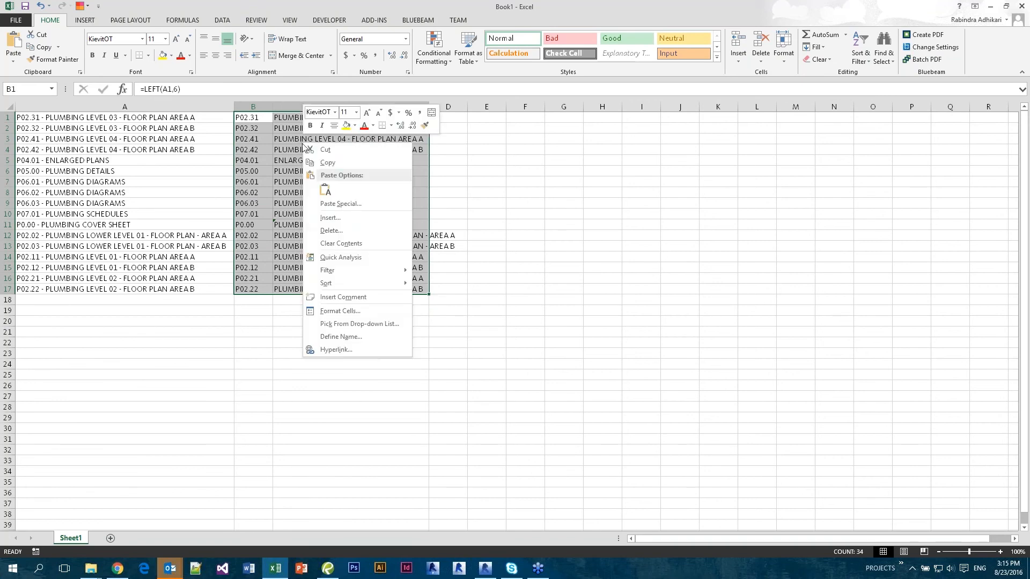
{"action": "left_click", "coordinate": [328, 163]}
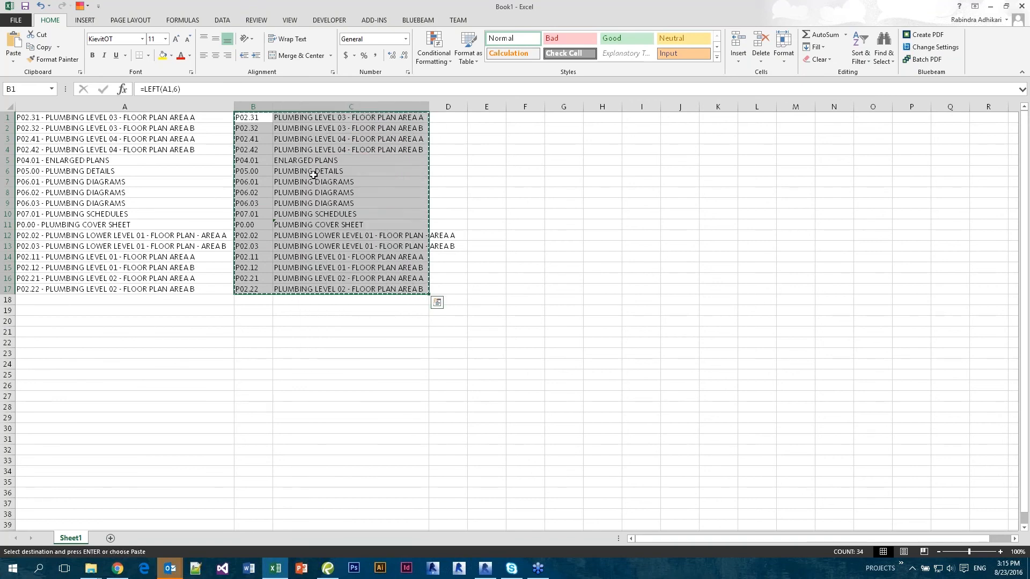
{"action": "left_click", "coordinate": [28, 118]}
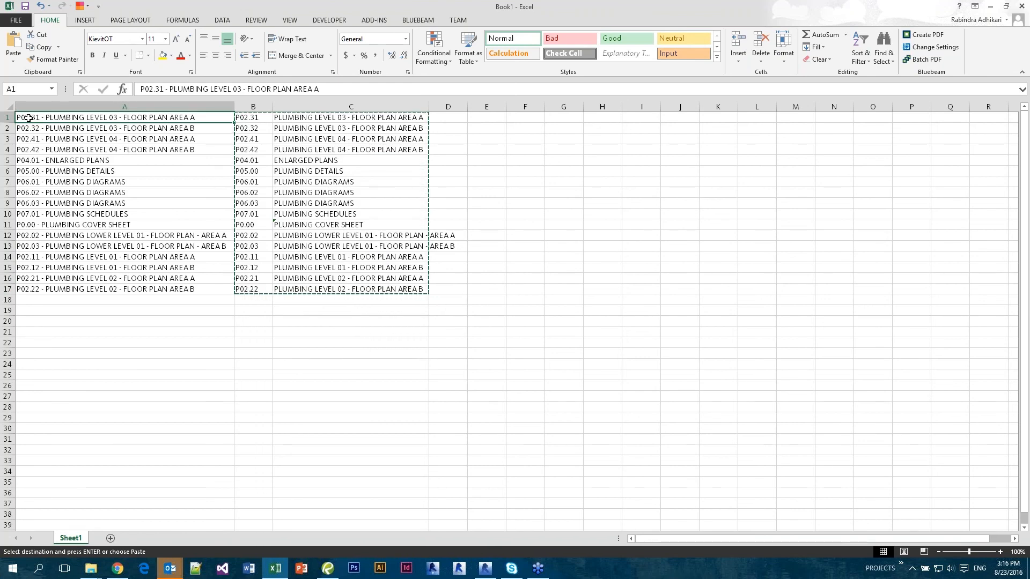
{"action": "right_click", "coordinate": [28, 118]}
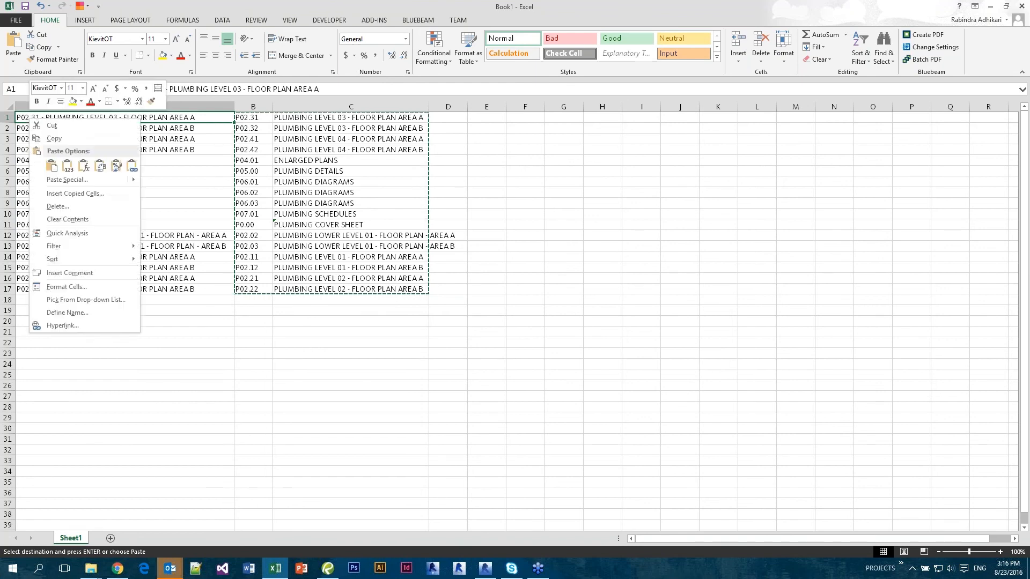
{"action": "left_click", "coordinate": [68, 169]}
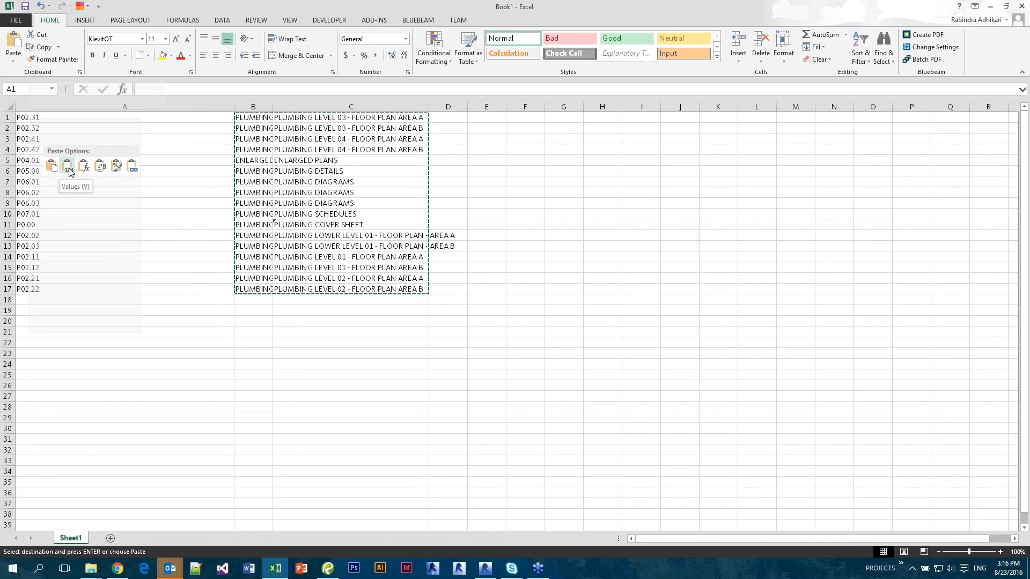
{"action": "left_click", "coordinate": [68, 167]}
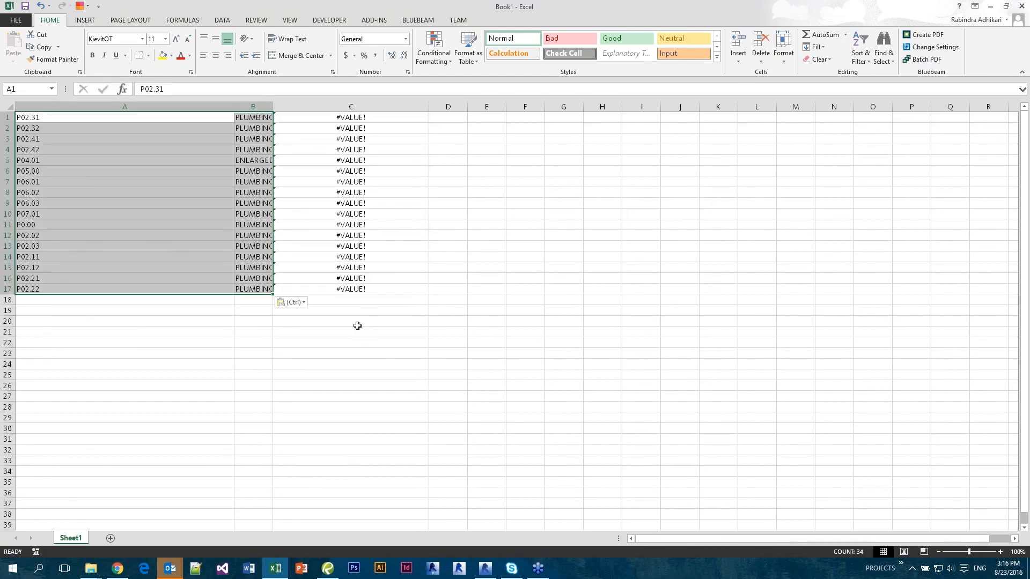
{"action": "left_click", "coordinate": [360, 321]}
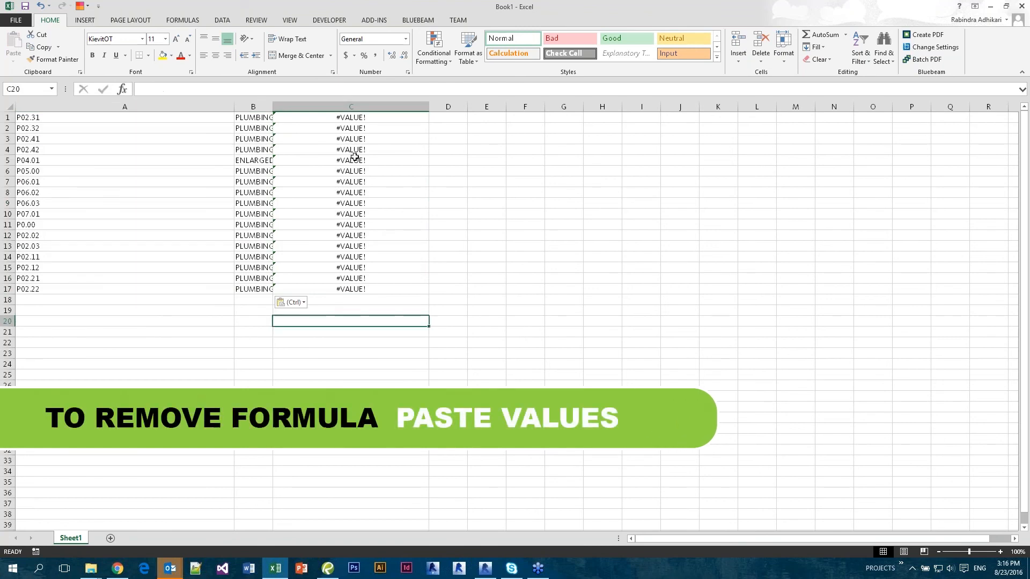
Step: Delete the leftover formula column C and autofit column B to the sheet titles
{"action": "left_click", "coordinate": [352, 106]}
{"action": "right_click", "coordinate": [358, 111]}
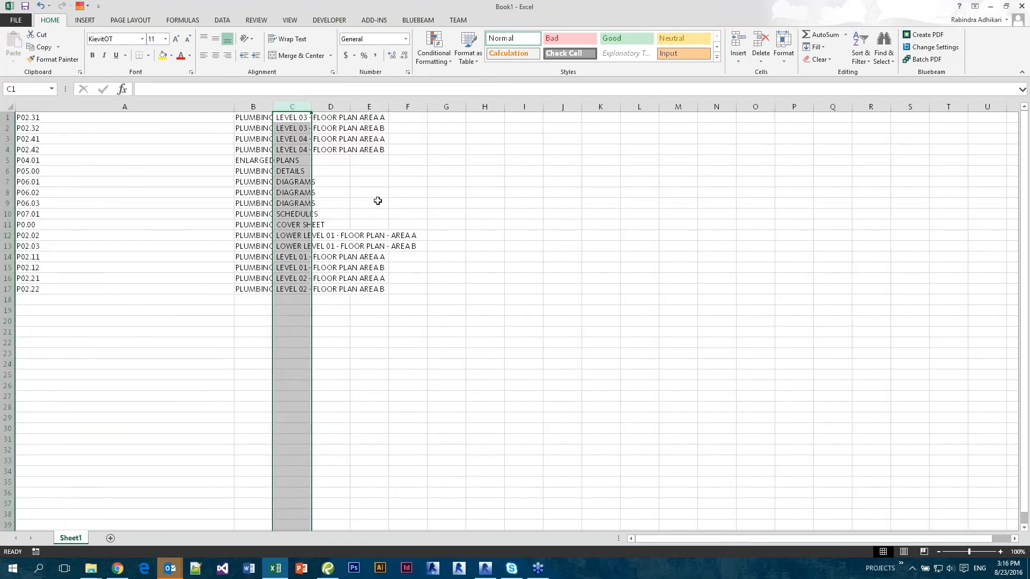
{"action": "double_click", "coordinate": [272, 105]}
{"action": "left_click", "coordinate": [348, 362]}
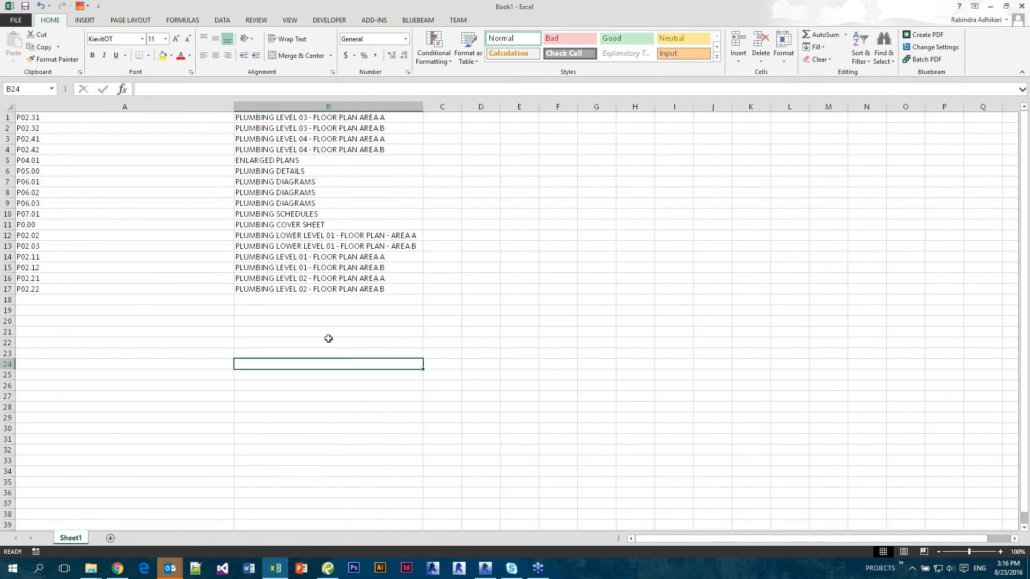